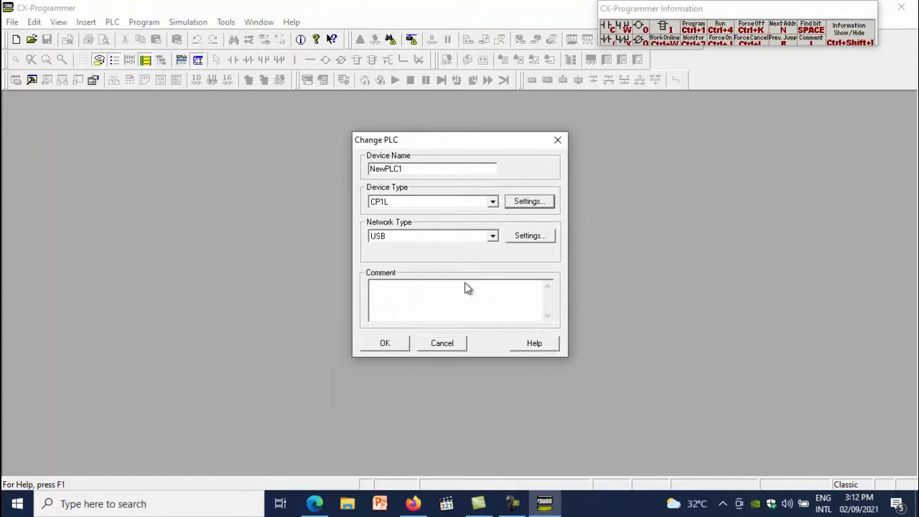
- Create the CP1L project with USB network and add a normally open contact W0.0 commented START in rung 0
{"action": "key", "text": "Return"}
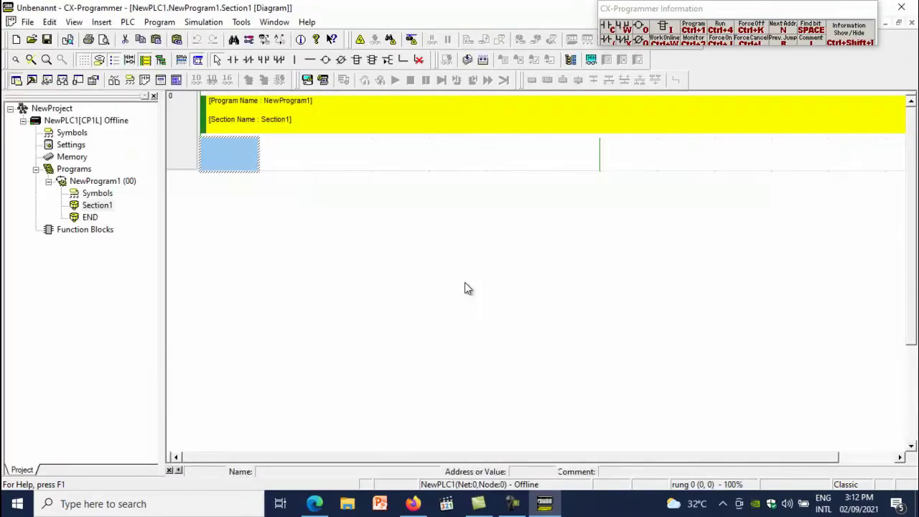
{"action": "key", "text": "c"}
{"action": "left_click", "coordinate": [464, 285]}
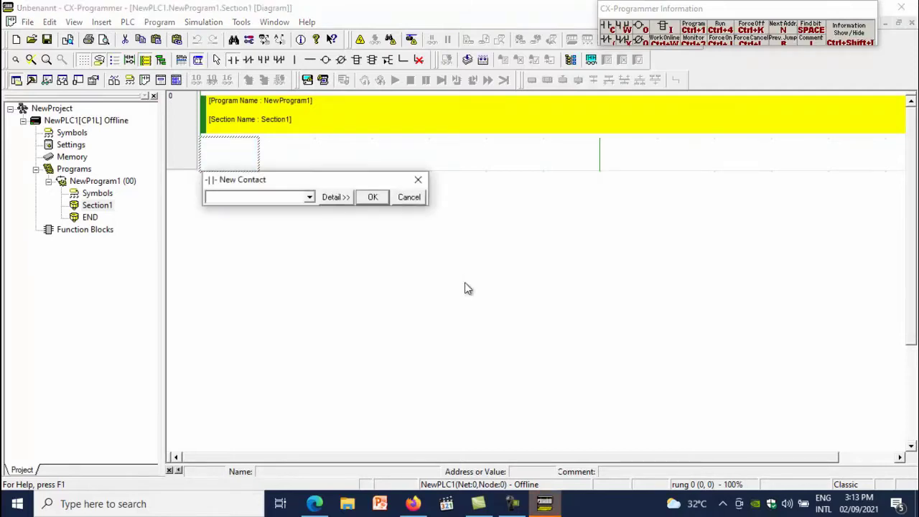
{"action": "type", "text": "W0.0"}
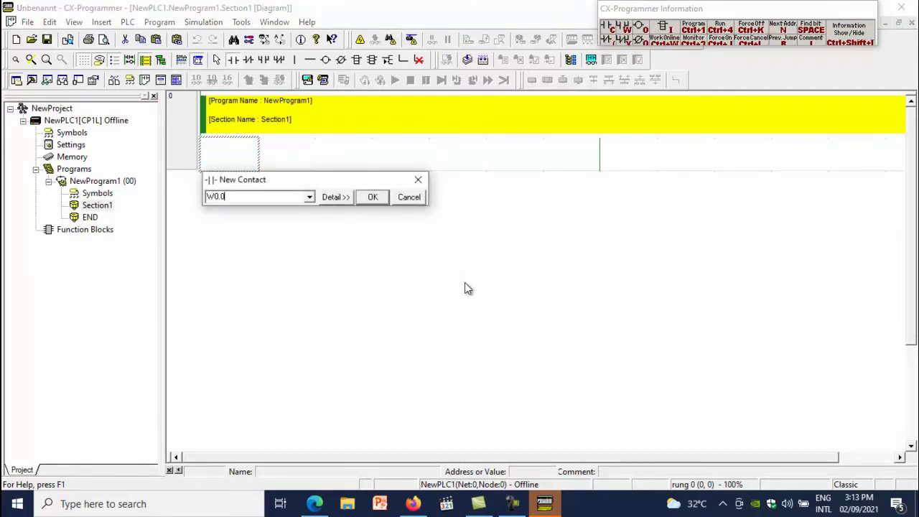
{"action": "key", "text": "Return"}
{"action": "type", "text": "STA"}
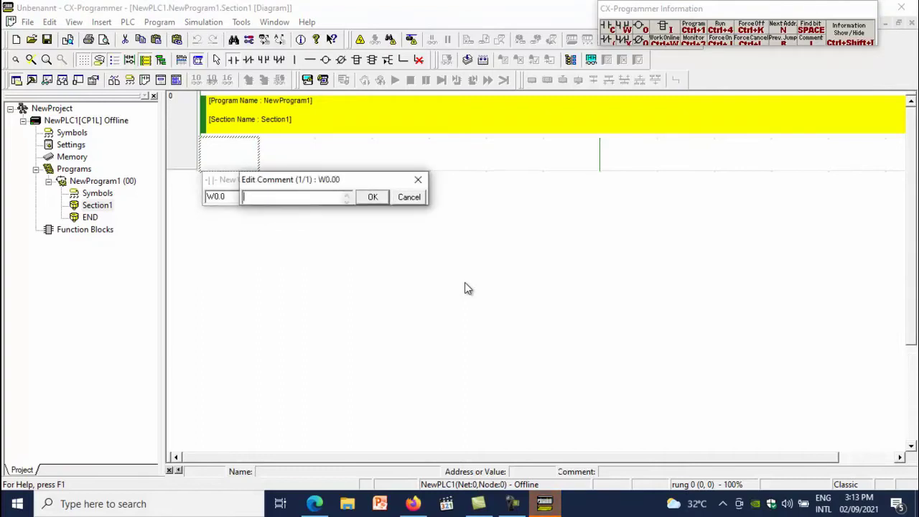
{"action": "type", "text": "RT"}
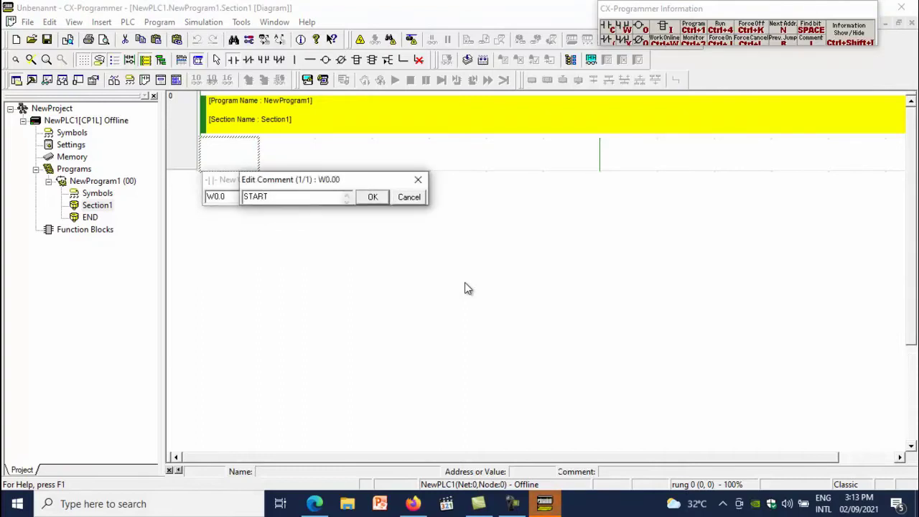
{"action": "key", "text": "Return"}
- Add a normally closed contact W0.1 with the comment STOP after the START contact
{"action": "key", "text": "slash"}
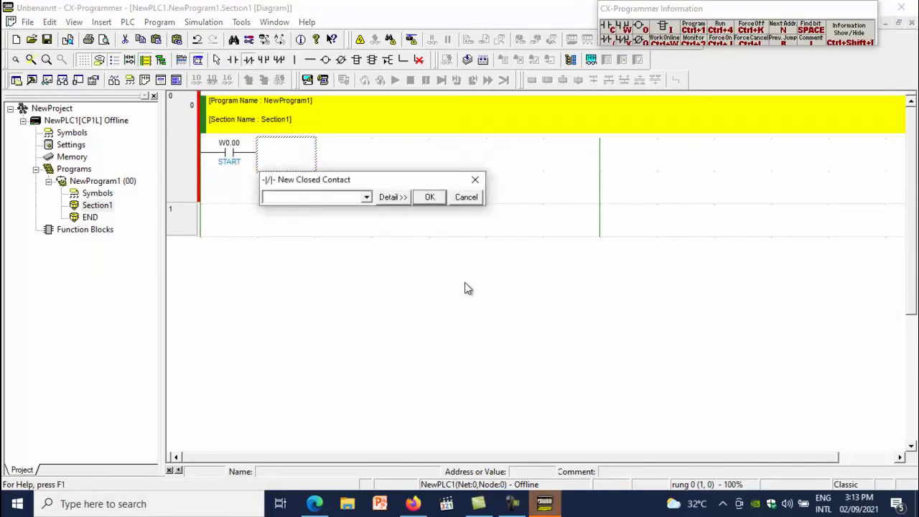
{"action": "type", "text": "w0.1"}
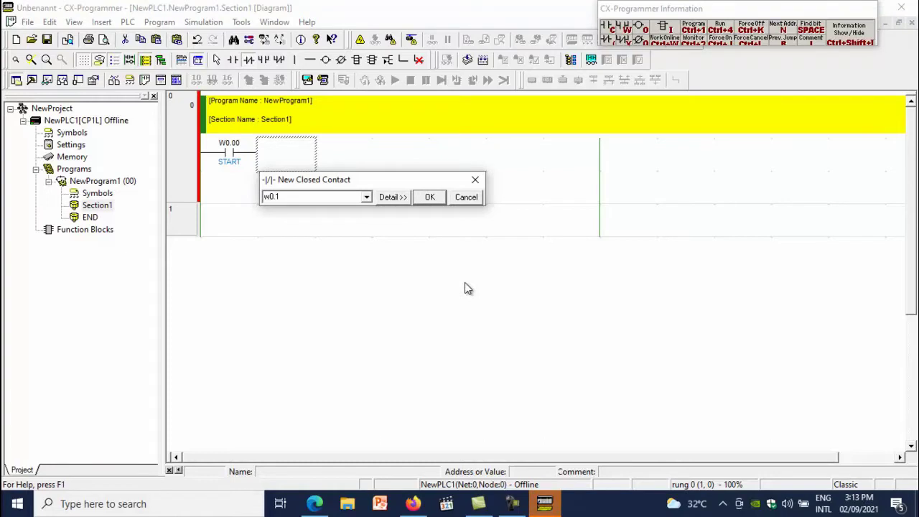
{"action": "key", "text": "Return"}
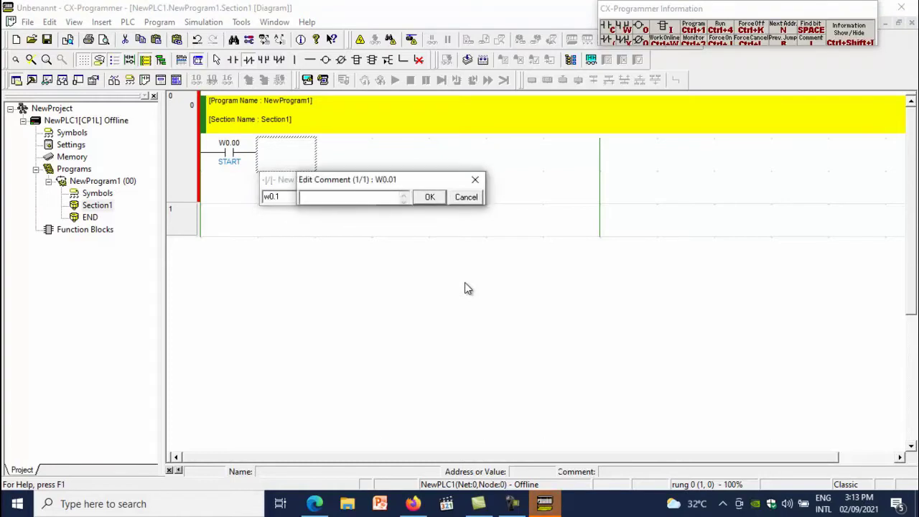
{"action": "type", "text": "STOP"}
{"action": "key", "text": "Return"}
- Add an output coil W10.0 without a comment at the end of rung 0
{"action": "key", "text": "o"}
{"action": "key", "text": "Return"}
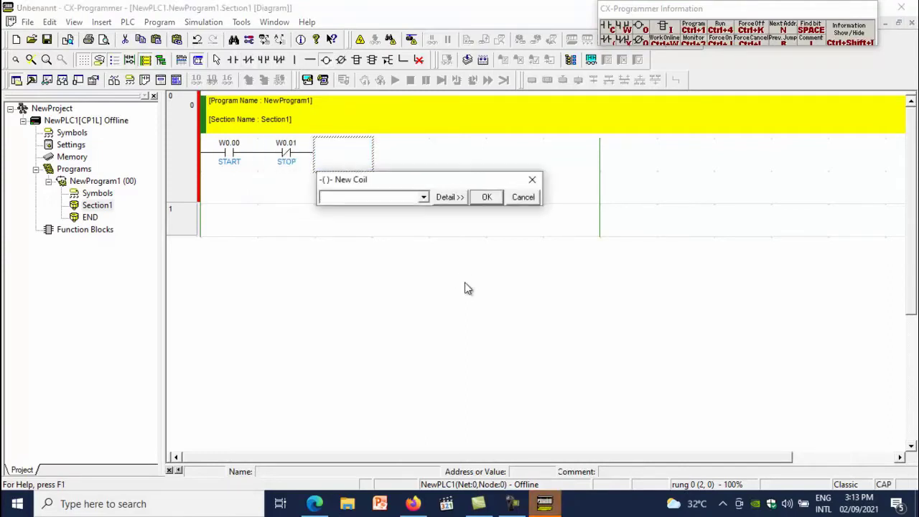
{"action": "type", "text": "W10.0"}
{"action": "key", "text": "Return"}
{"action": "key", "text": "Return"}
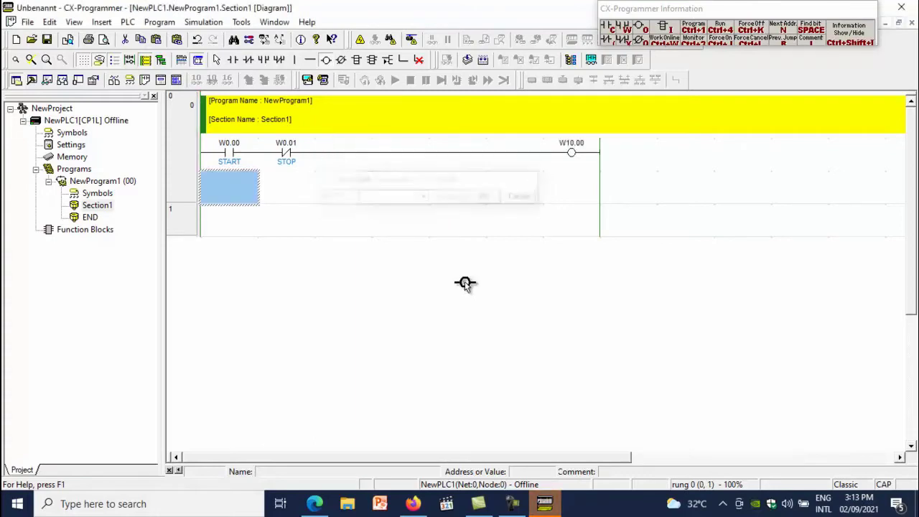
- Add a parallel OR contact W10.0 without a comment beneath the START contact
{"action": "key", "text": "w"}
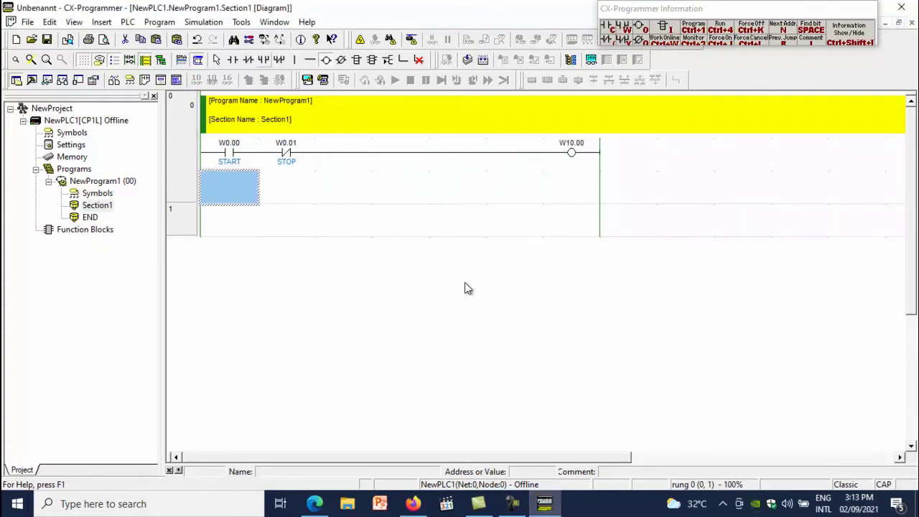
{"action": "key", "text": "Return"}
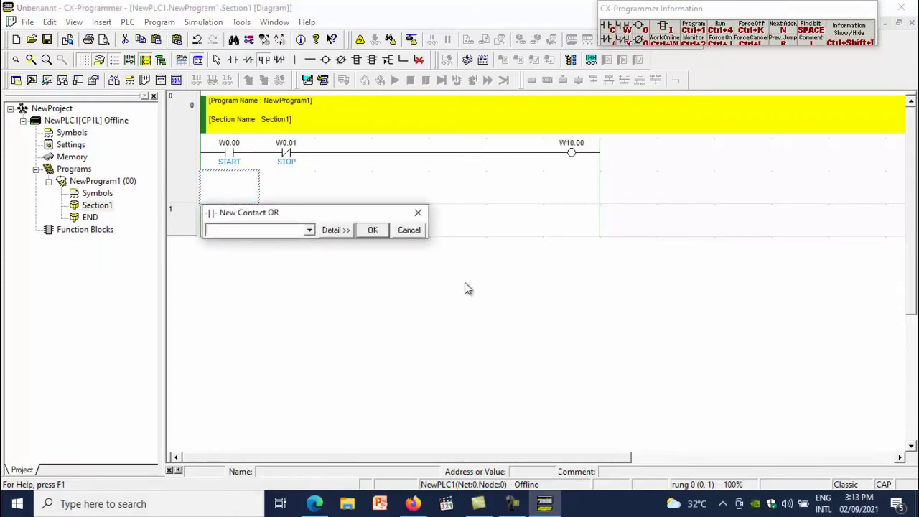
{"action": "type", "text": "W10.0"}
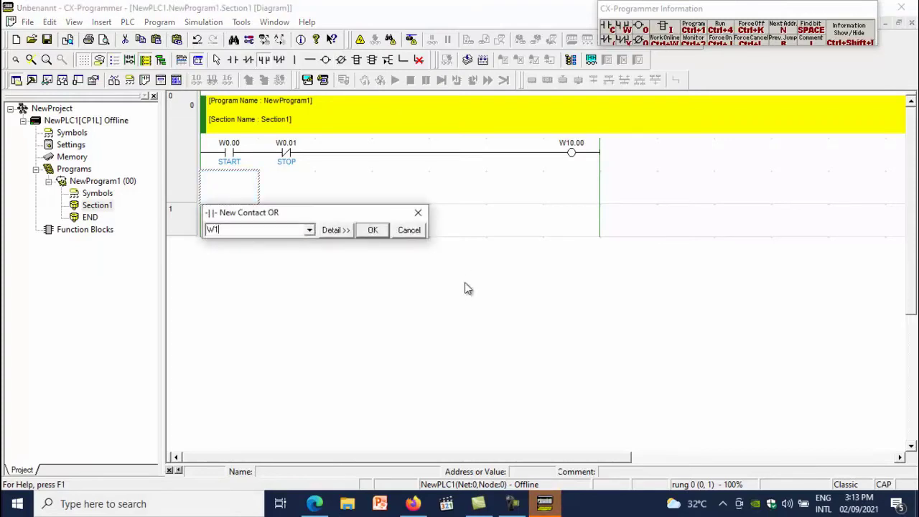
{"action": "key", "text": "Return"}
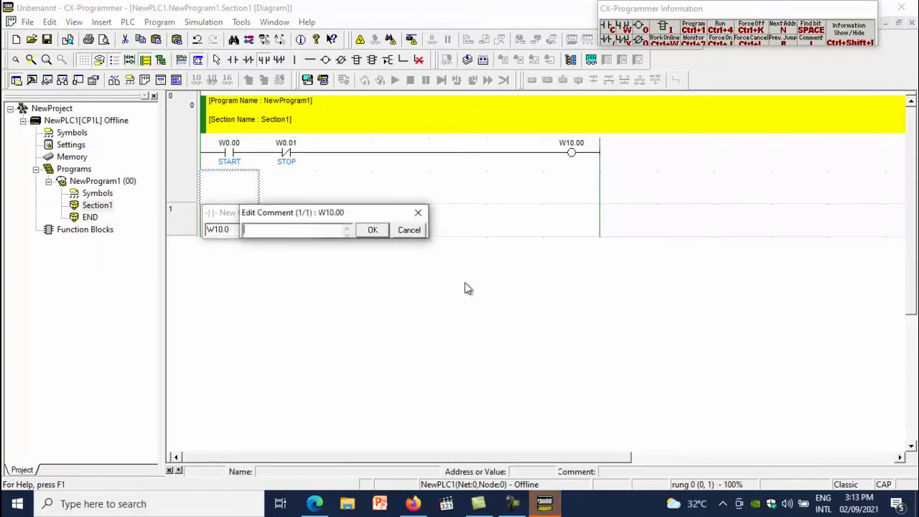
{"action": "key", "text": "Return"}
- Add a normally open contact W10.0 without a comment at the start of rung 1
{"action": "key", "text": "Caps_Lock"}
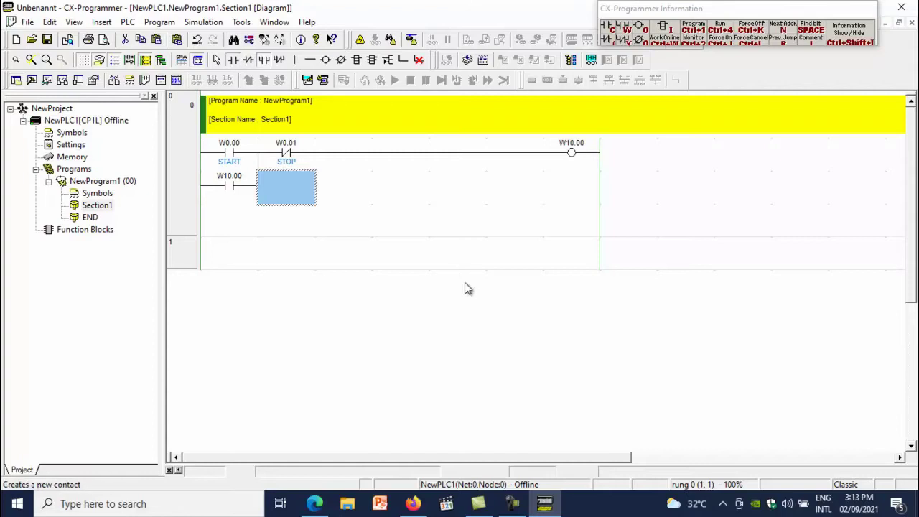
{"action": "left_click", "coordinate": [464, 283]}
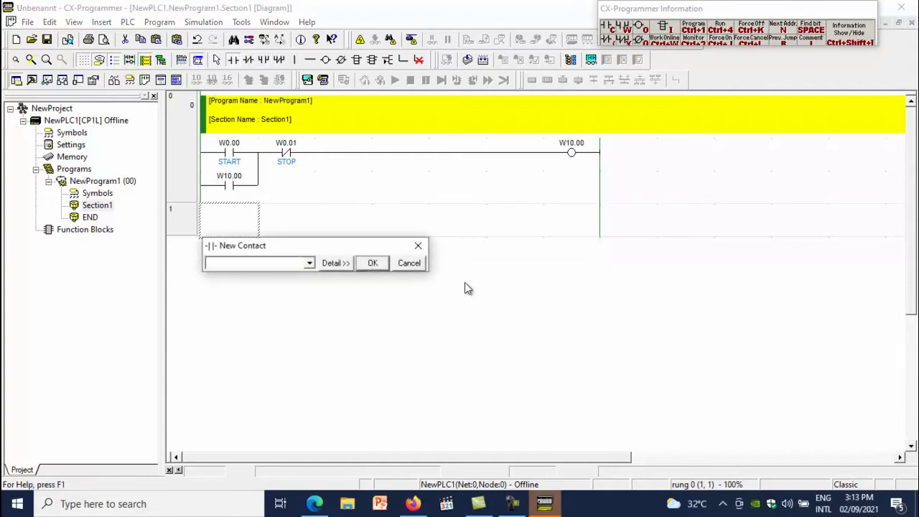
{"action": "type", "text": "w10.0"}
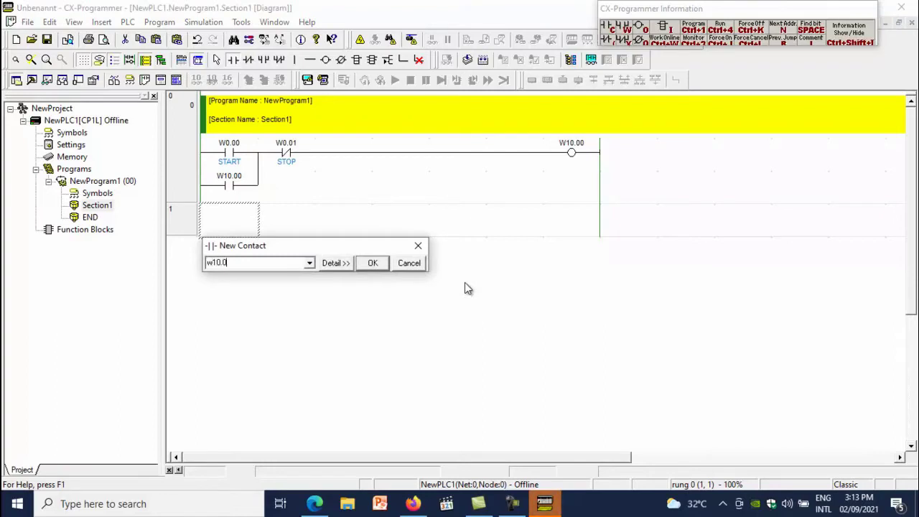
{"action": "key", "text": "Return"}
{"action": "key", "text": "Return"}
{"action": "key", "text": "Escape"}
- Begin a new TIM timer instruction after the W10.00 contact in rung 1 and show its operands
{"action": "key", "text": "i"}
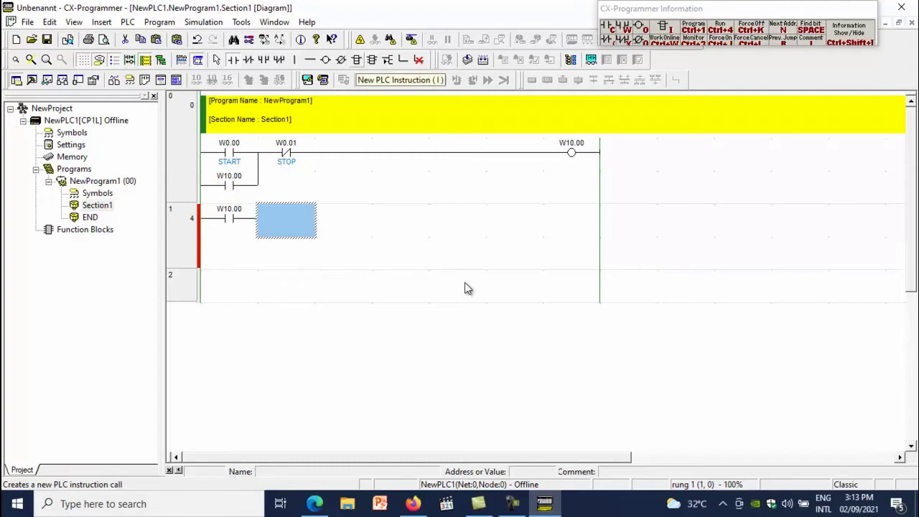
{"action": "key", "text": "Return"}
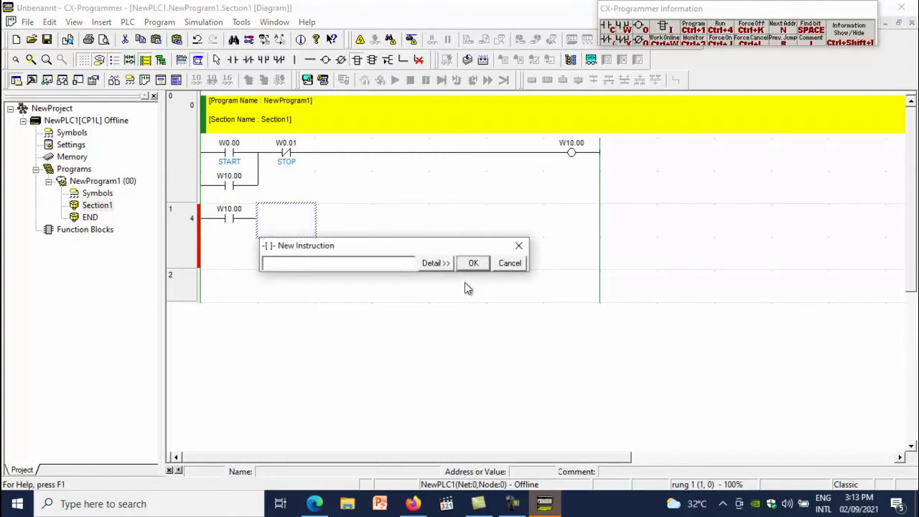
{"action": "type", "text": "T"}
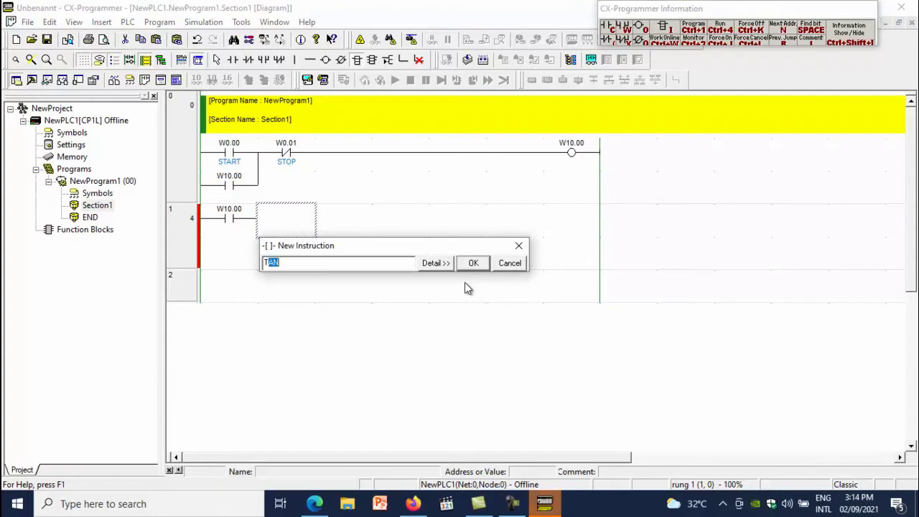
{"action": "type", "text": "IM"}
{"action": "key", "text": "Return"}
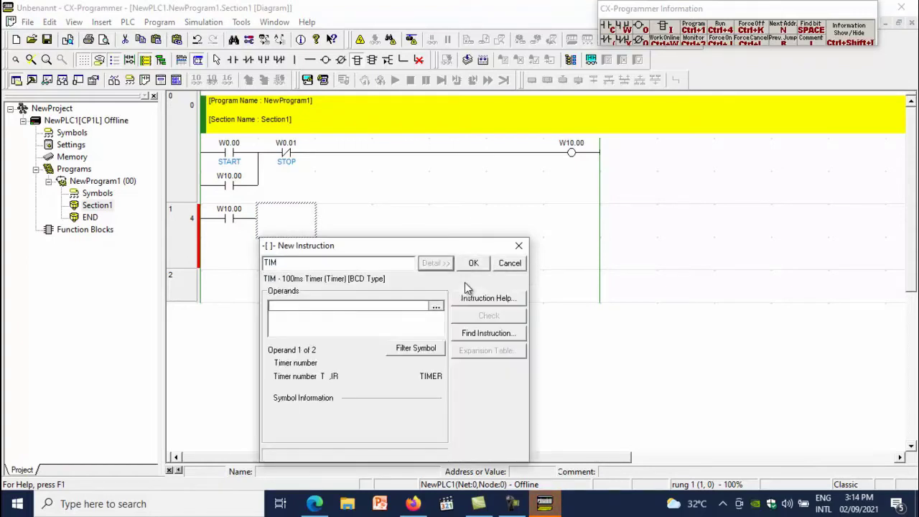
- Review the instruction help for TIM, covering its operands, description and example, and return to the instruction
{"action": "left_click", "coordinate": [473, 297]}
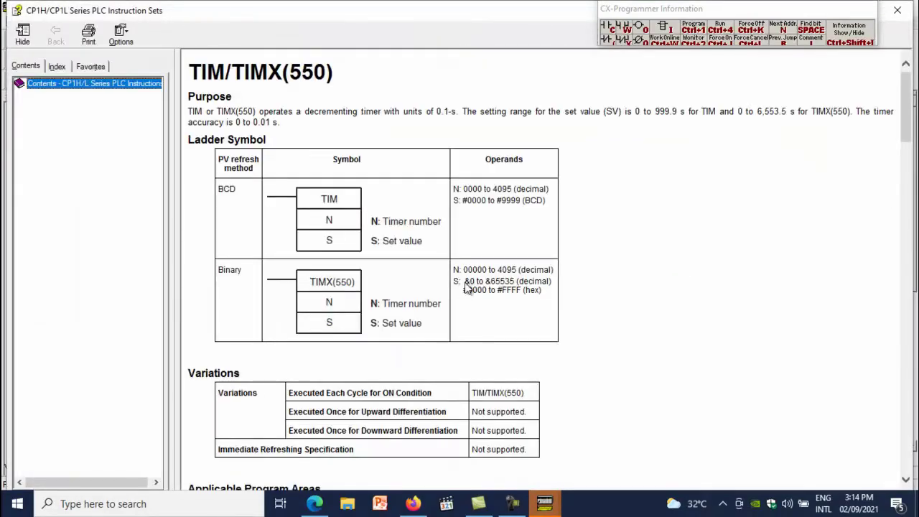
{"action": "scroll", "coordinate": [465, 287], "scroll_direction": "down", "scroll_amount": 20}
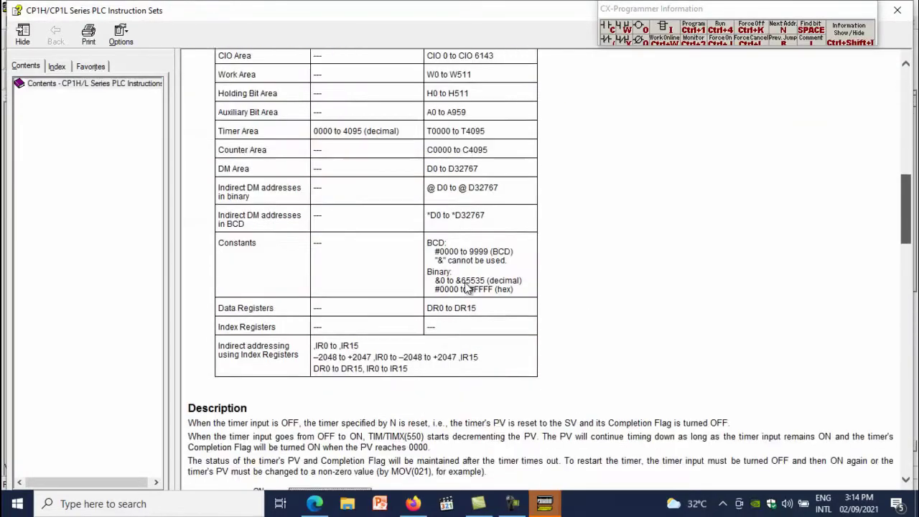
{"action": "scroll", "coordinate": [465, 287], "scroll_direction": "down", "scroll_amount": 10}
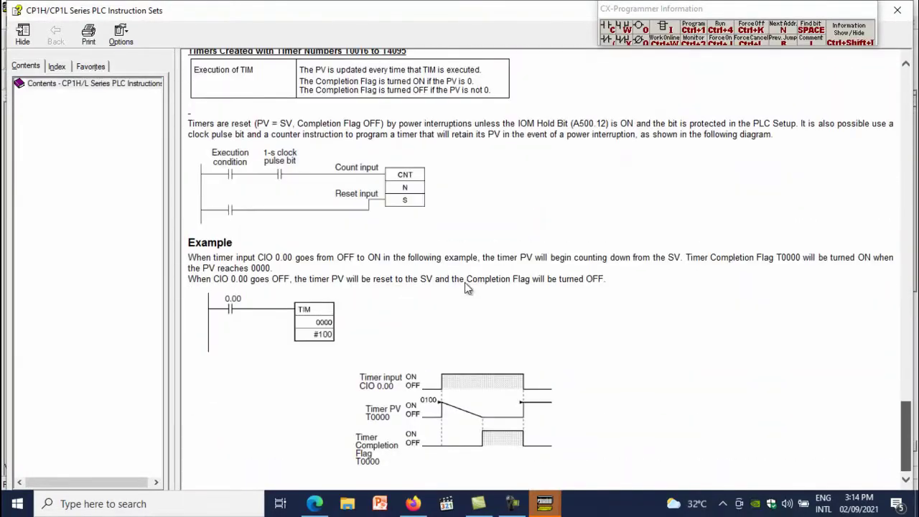
{"action": "scroll", "coordinate": [465, 287], "scroll_direction": "up", "scroll_amount": 20}
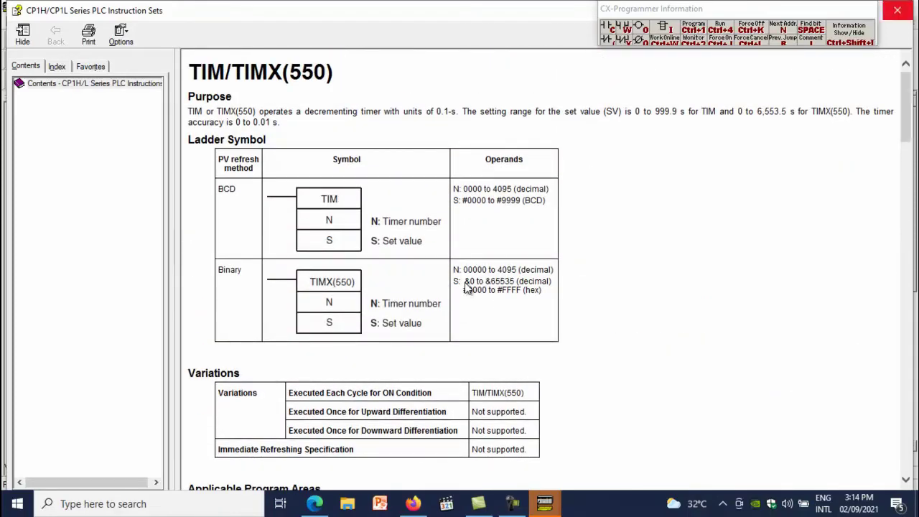
{"action": "left_click", "coordinate": [897, 10]}
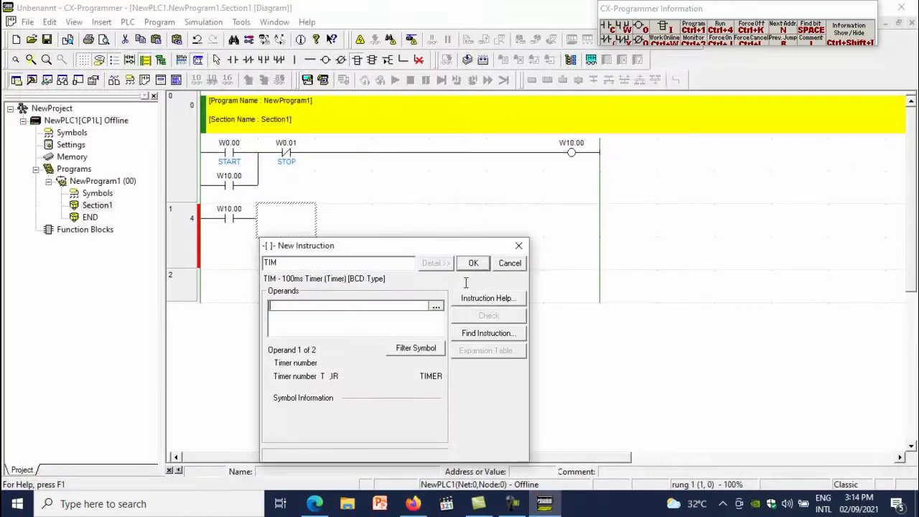
- Set the timer number of the TIM instruction to 000
{"action": "type", "text": "000"}
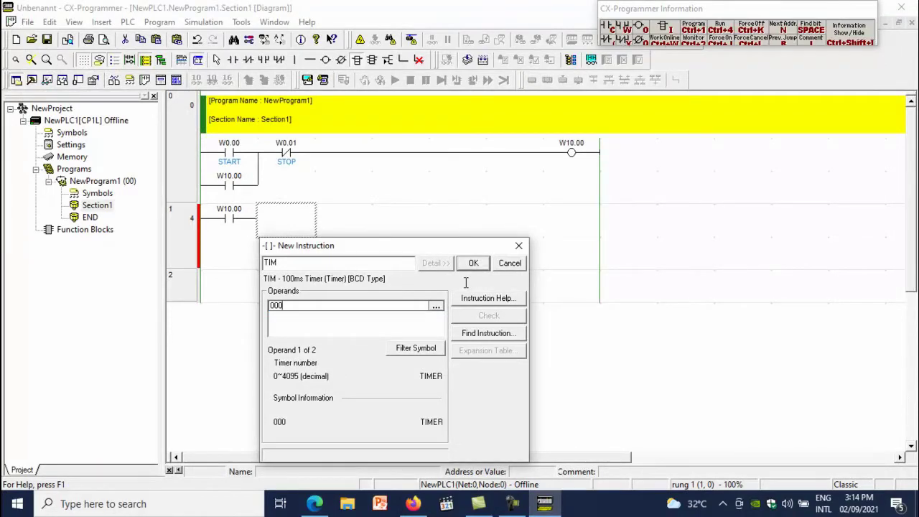
{"action": "key", "text": "Return"}
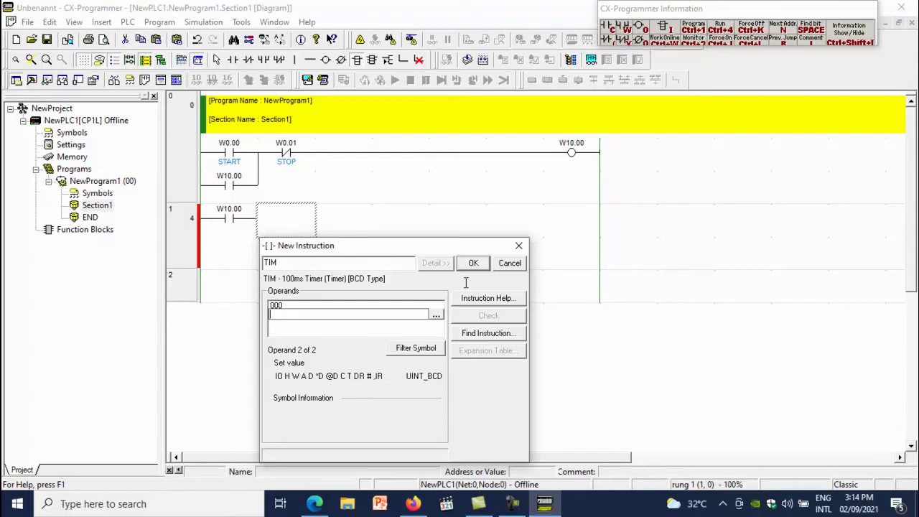
{"action": "type", "text": "#"}
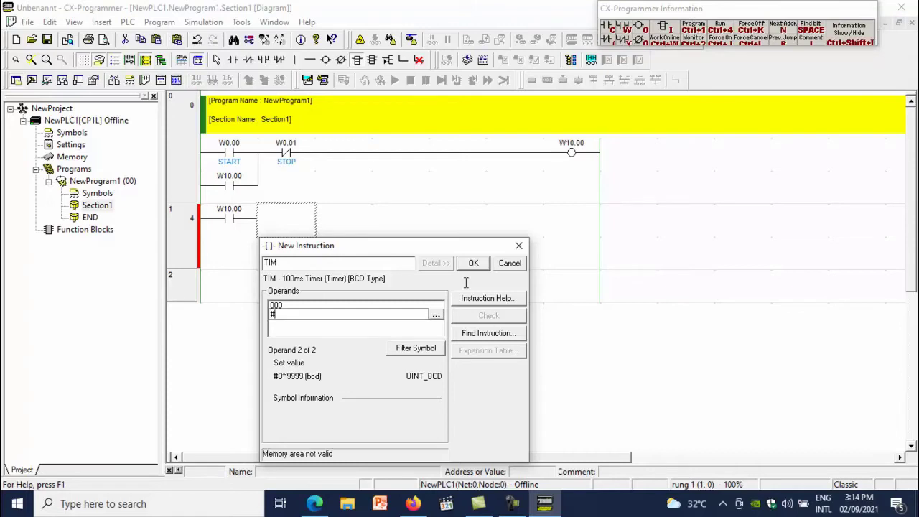
{"action": "type", "text": "50"}
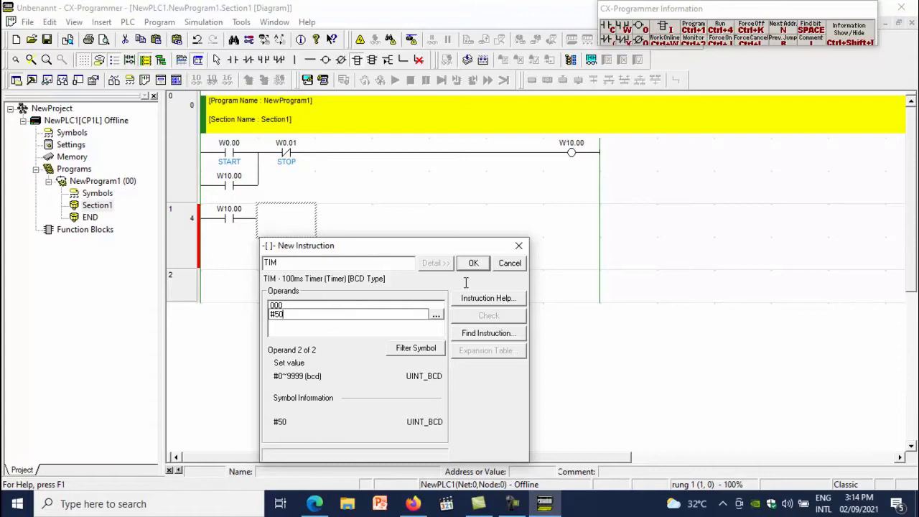
{"action": "key", "text": "BackSpace"}
{"action": "key", "text": "BackSpace"}
{"action": "key", "text": "BackSpace"}
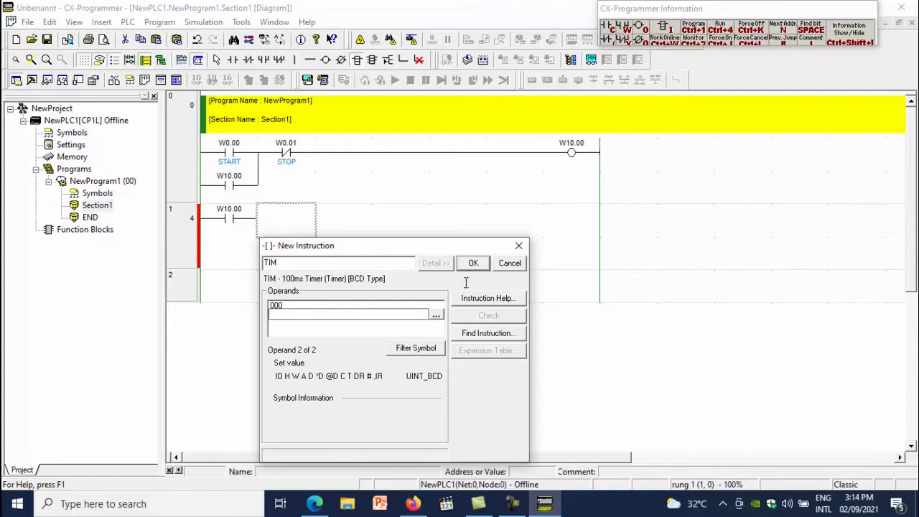
- Use D0 as the timer's set value, place the TIM instruction in rung 1 and go to rung 2
{"action": "type", "text": "D0"}
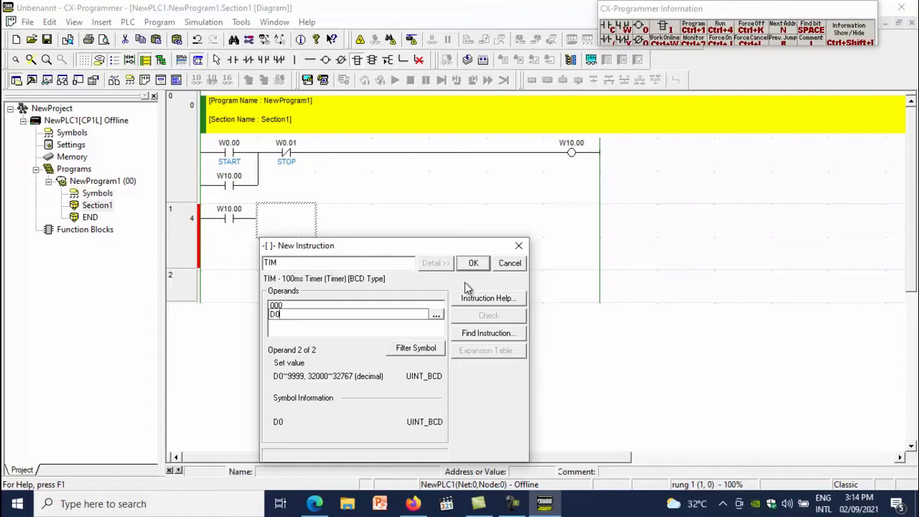
{"action": "key", "text": "Return"}
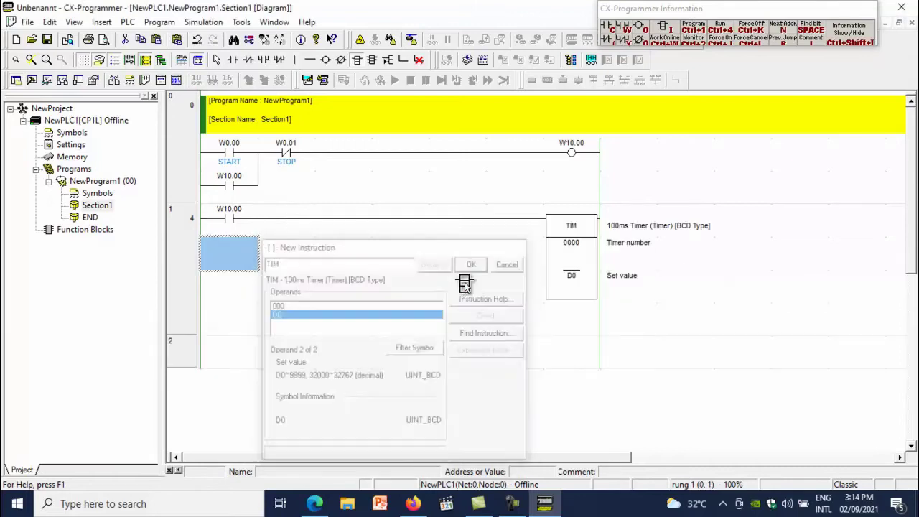
{"action": "key", "text": "Escape"}
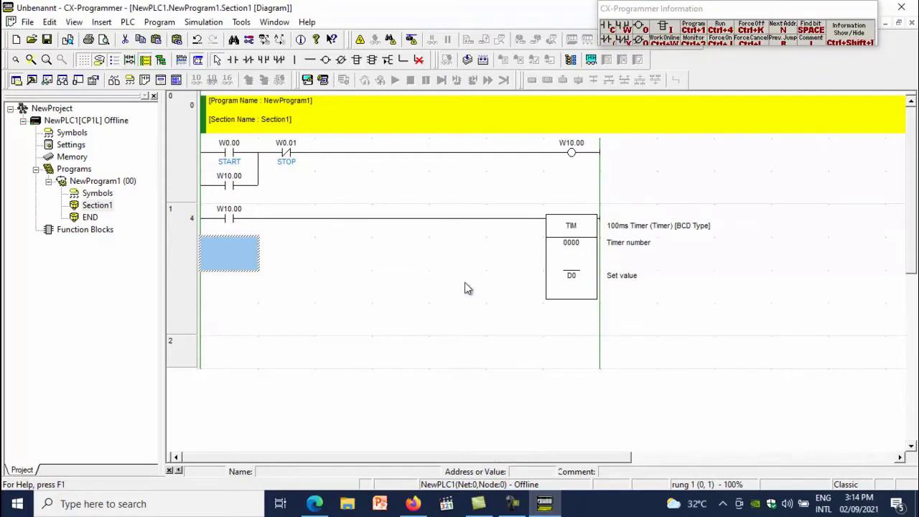
{"action": "key", "text": "Down"}
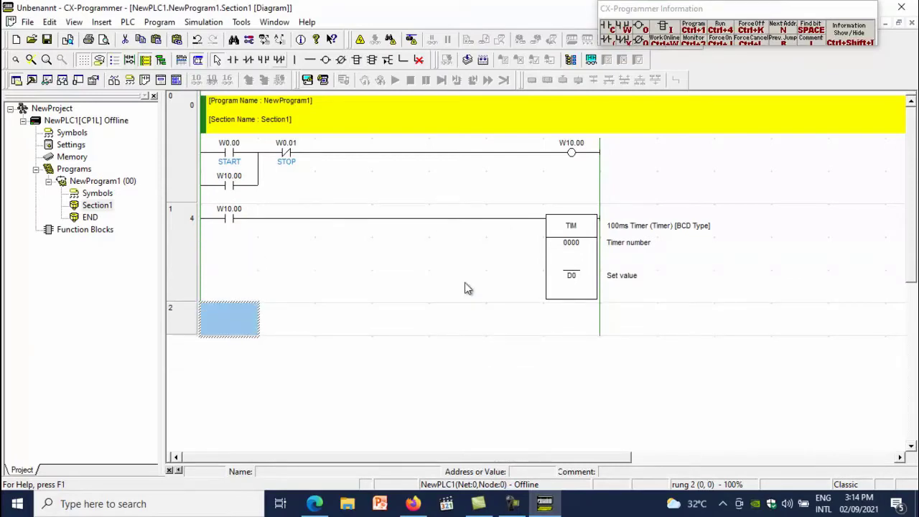
- Add a normally open contact for timer T0 at the start of rung 2, leaving its comment empty
{"action": "key", "text": "c"}
{"action": "key", "text": "Return"}
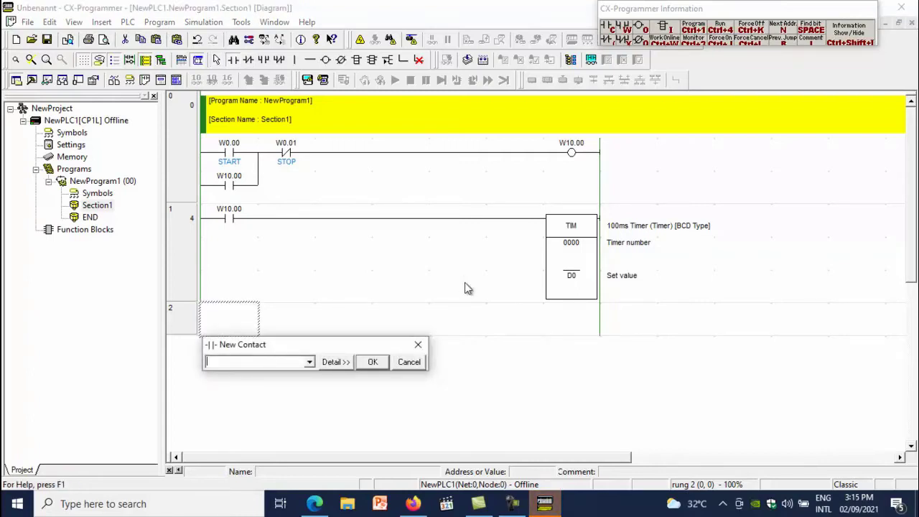
{"action": "type", "text": "T0"}
{"action": "key", "text": "Return"}
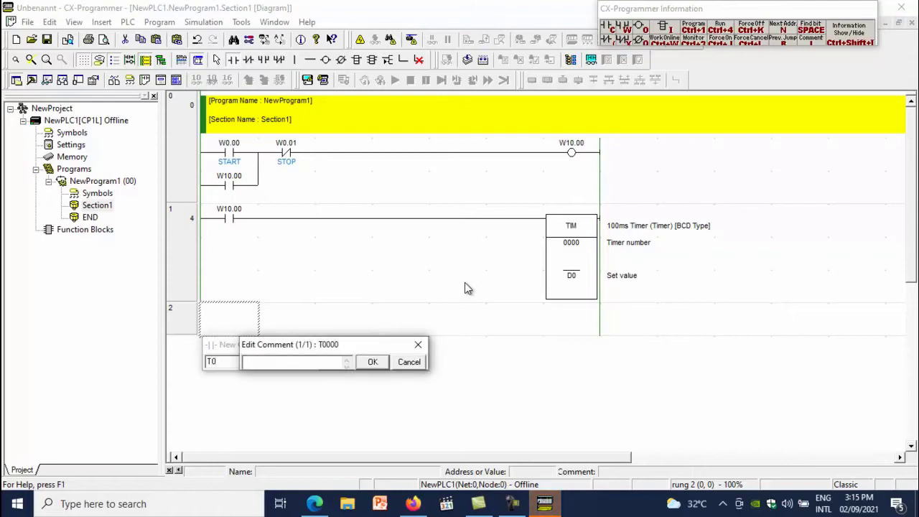
{"action": "key", "text": "Return"}
- Add an output coil at address 100.00 with the comment LAMPU after the T0000 contact in rung 2
{"action": "key", "text": "o"}
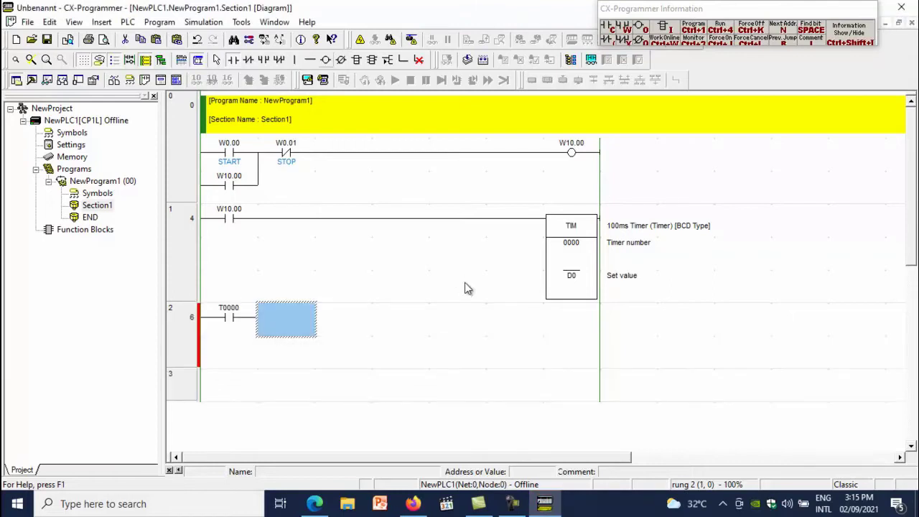
{"action": "key", "text": "Return"}
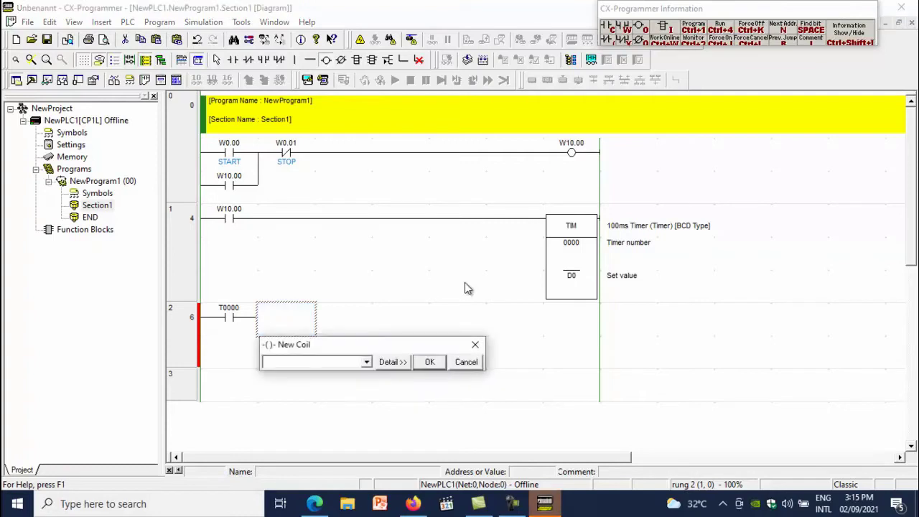
{"action": "type", "text": "10000"}
{"action": "key", "text": "Return"}
{"action": "type", "text": "LAMPU"}
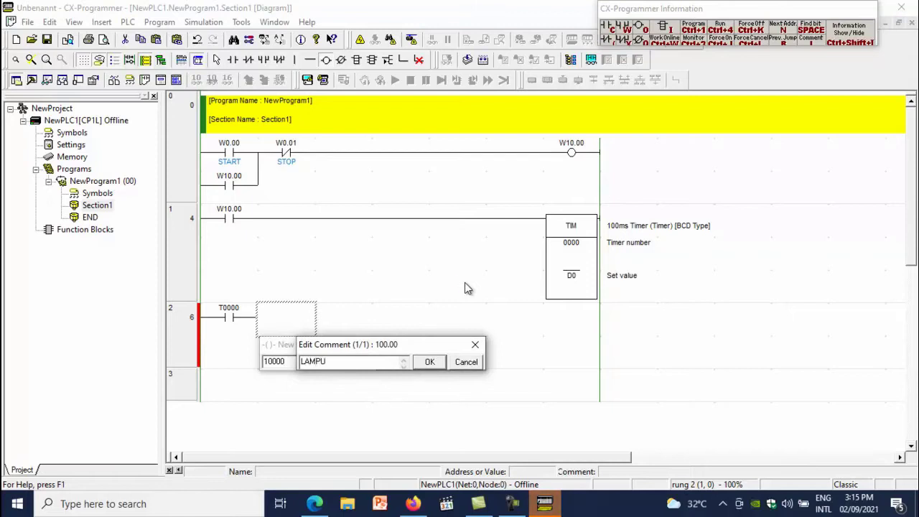
{"action": "key", "text": "Return"}
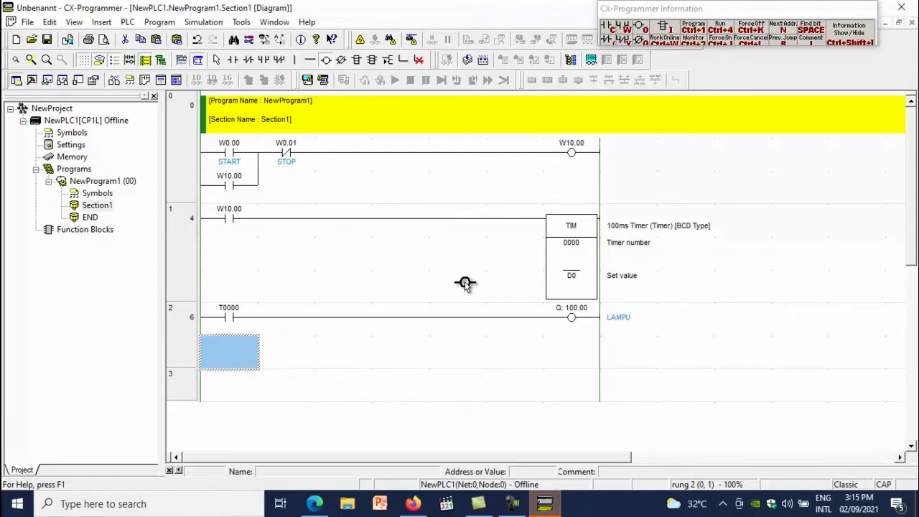
{"action": "key", "text": "Escape"}
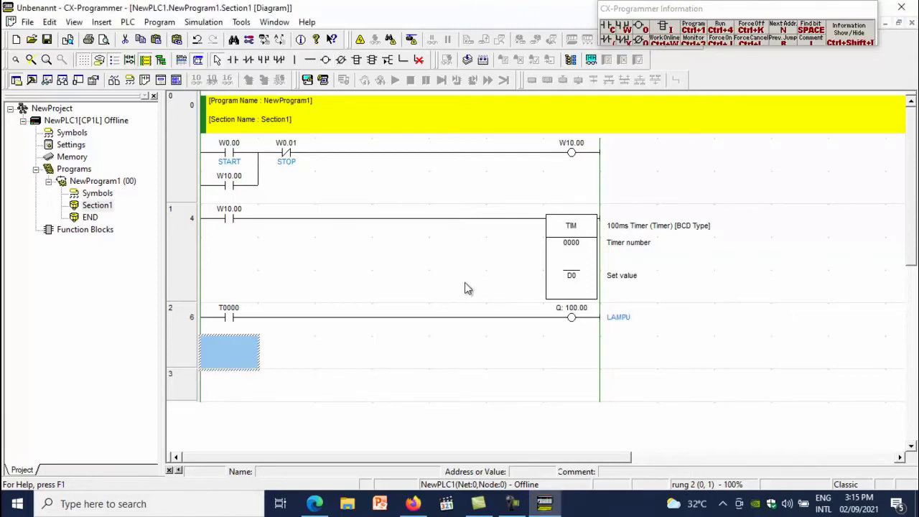
- Move on to rung 3 and save the ladder project as Latihan 4
{"action": "key", "text": "Down"}
{"action": "key", "text": "Right"}
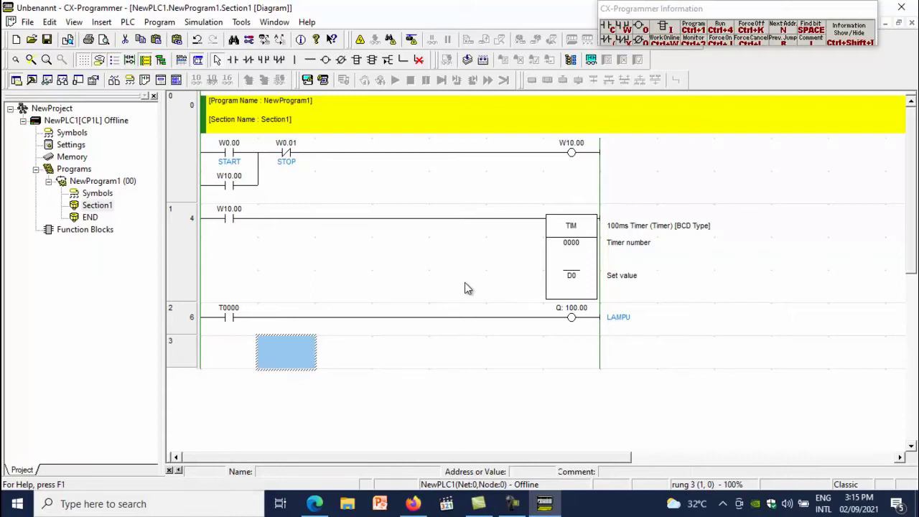
{"action": "left_click", "coordinate": [47, 40]}
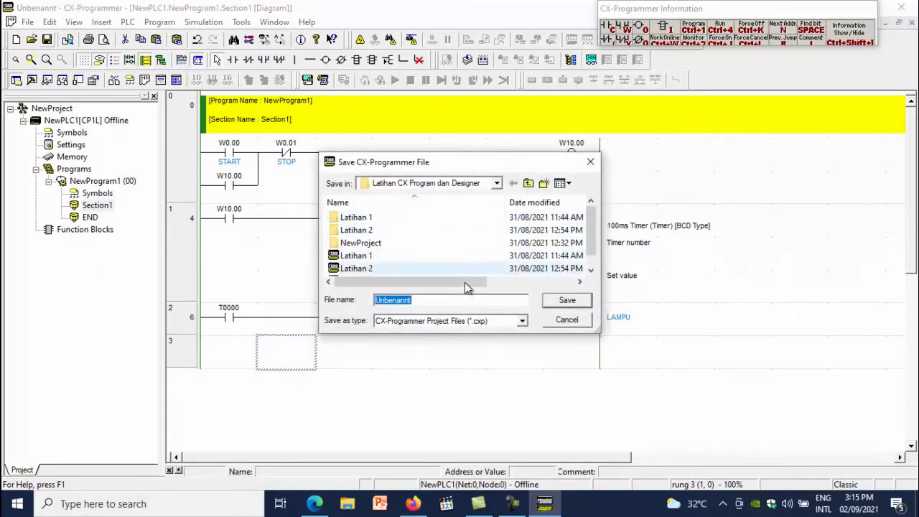
{"action": "type", "text": "L"}
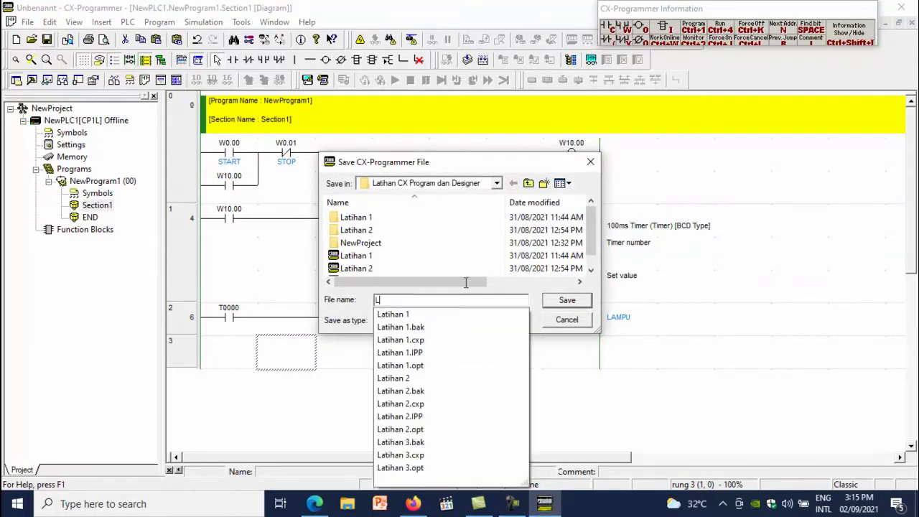
{"action": "type", "text": "atihan 4"}
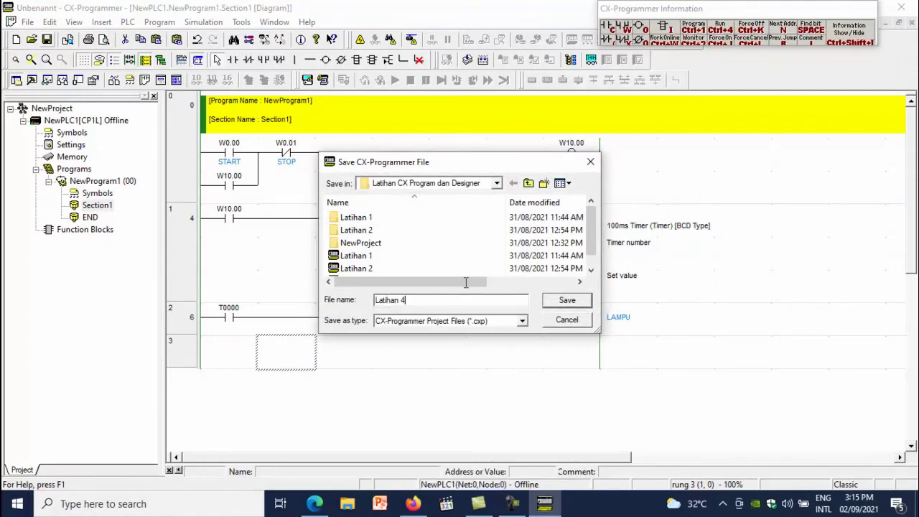
{"action": "key", "text": "Return"}
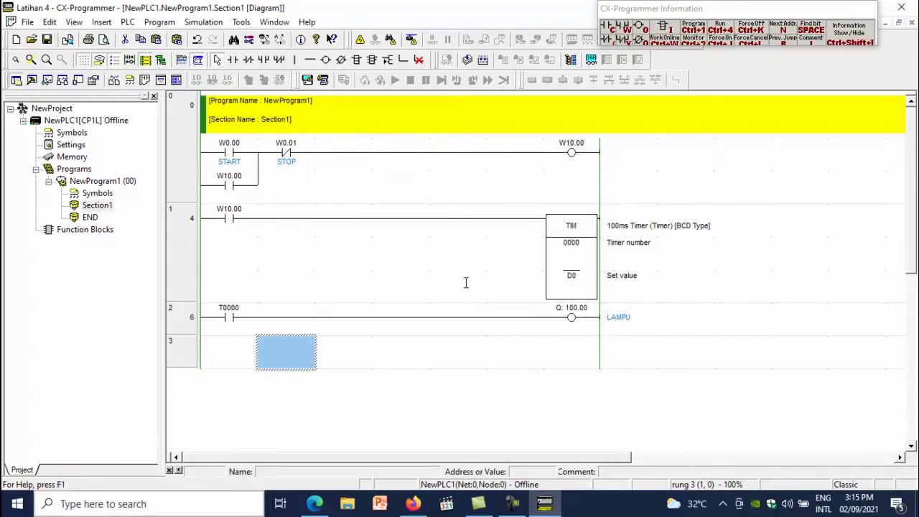
- Launch CX-Designer Ver.3.2 from the recently used applications
{"action": "key", "text": "super+s"}
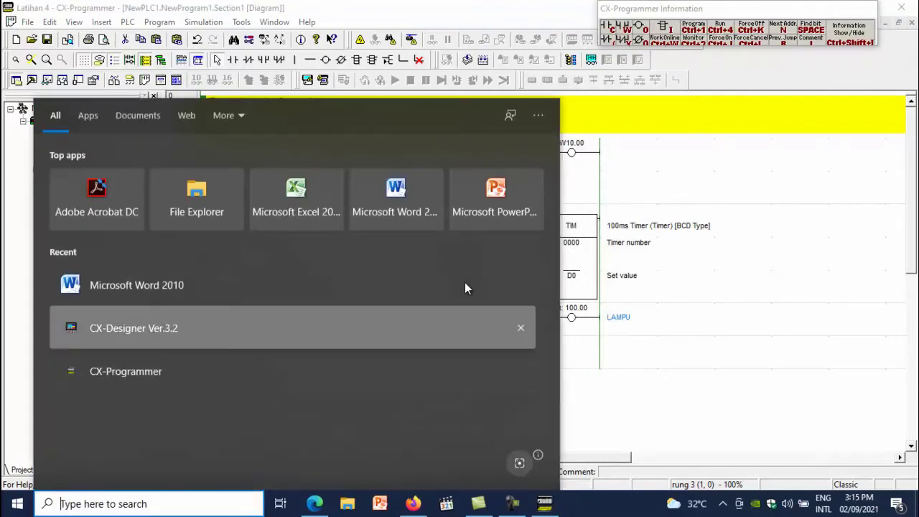
{"action": "key", "text": "Down"}
{"action": "key", "text": "Up"}
{"action": "key", "text": "Return"}
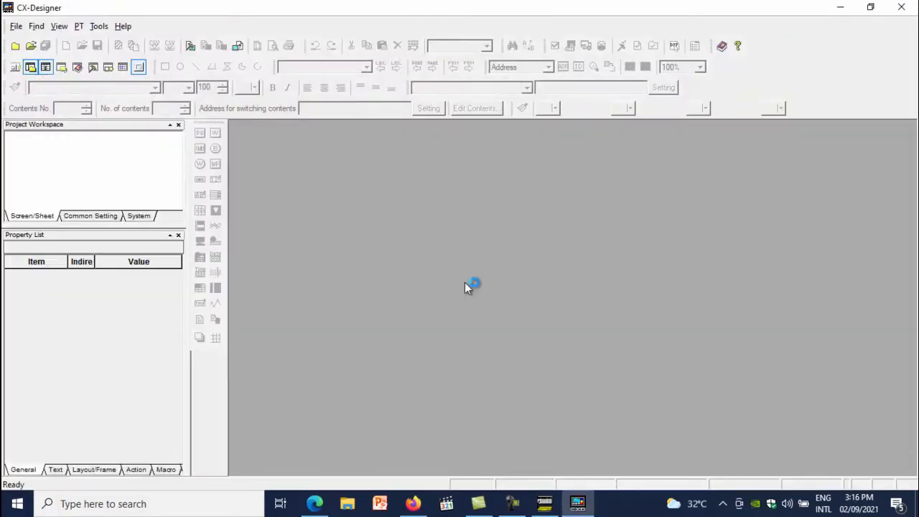
- Start a new project for the NS15-TX0[]-V2 model
{"action": "key", "text": "alt"}
{"action": "key", "text": "f"}
{"action": "key", "text": "Return"}
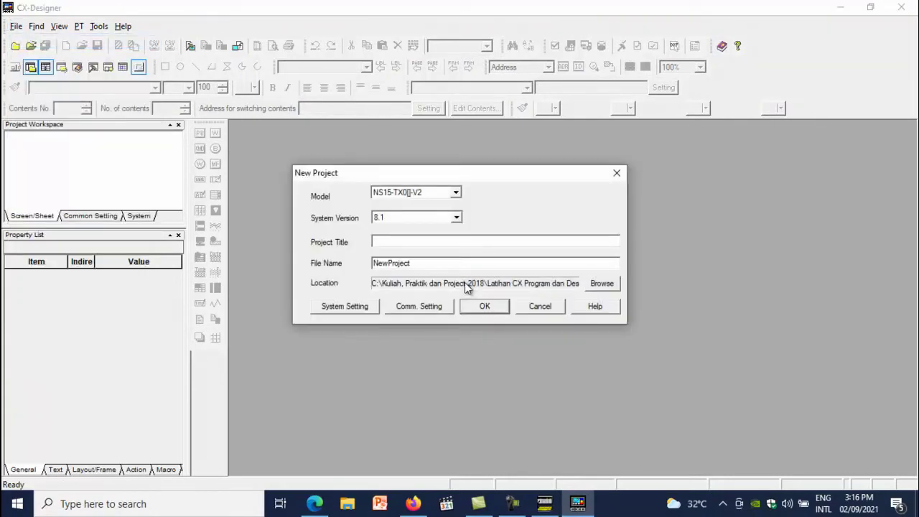
{"action": "left_click", "coordinate": [455, 192]}
{"action": "left_click", "coordinate": [410, 204]}
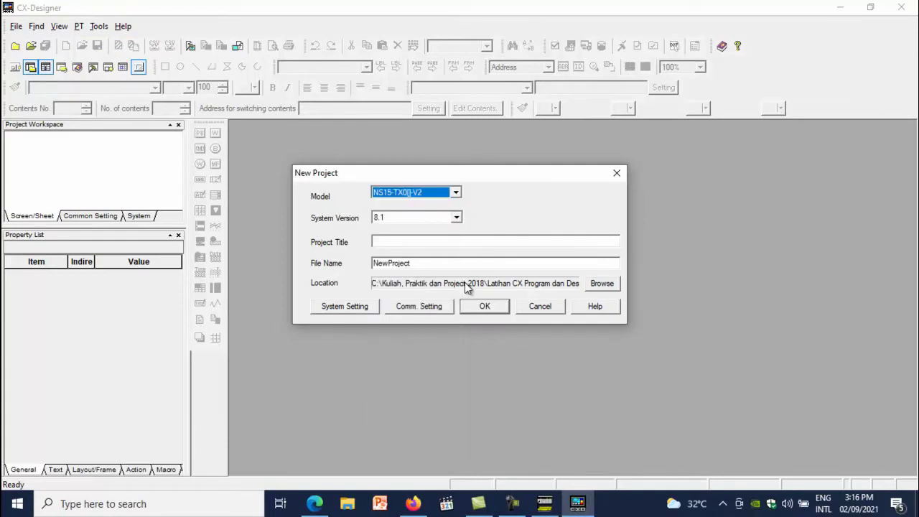
- Title the project Latihan 4, name its file Timer, and create it with a first blank screen page
{"action": "left_click", "coordinate": [465, 242]}
{"action": "type", "text": "Latihan 4"}
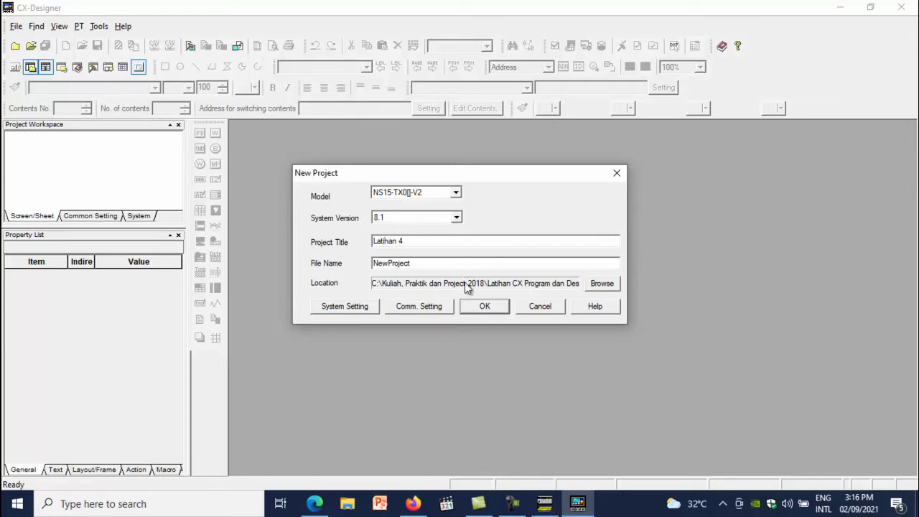
{"action": "key", "text": "Tab"}
{"action": "type", "text": "Timer"}
{"action": "key", "text": "Return"}
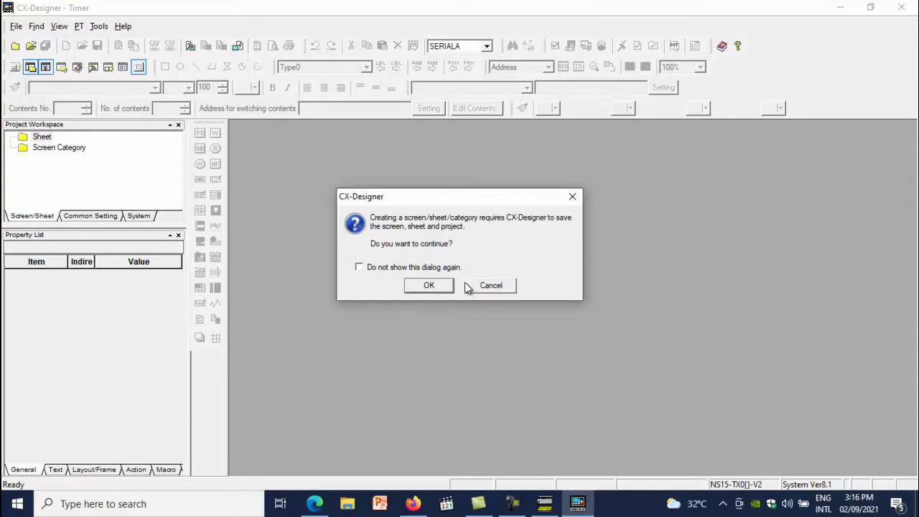
{"action": "key", "text": "Return"}
{"action": "left_click", "coordinate": [467, 287]}
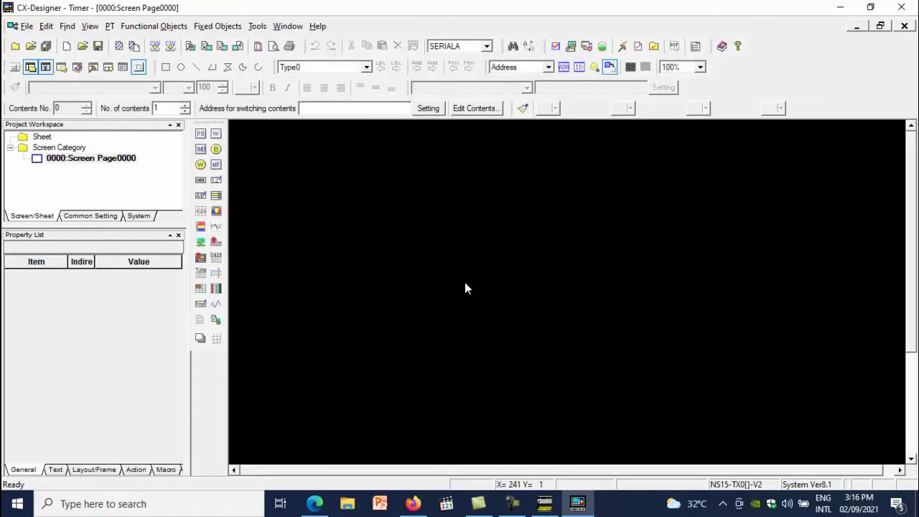
- Draw a square ON/OFF button near the upper left of the screen page and move it to about X 99, Y 57
{"action": "key", "text": "alt+o"}
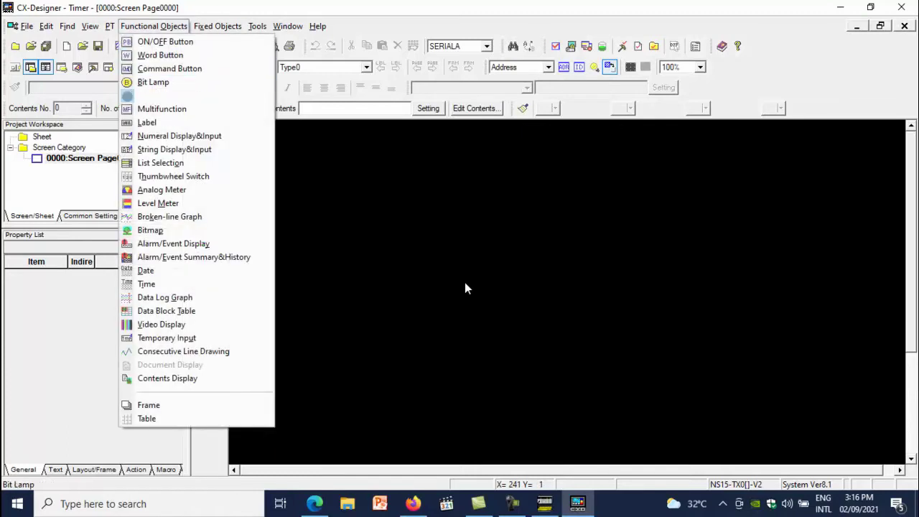
{"action": "key", "text": "Up"}
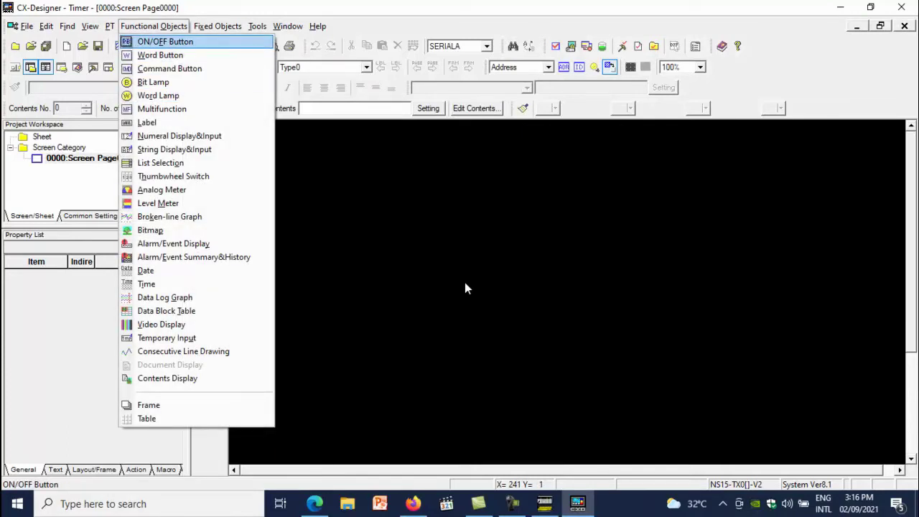
{"action": "key", "text": "Return"}
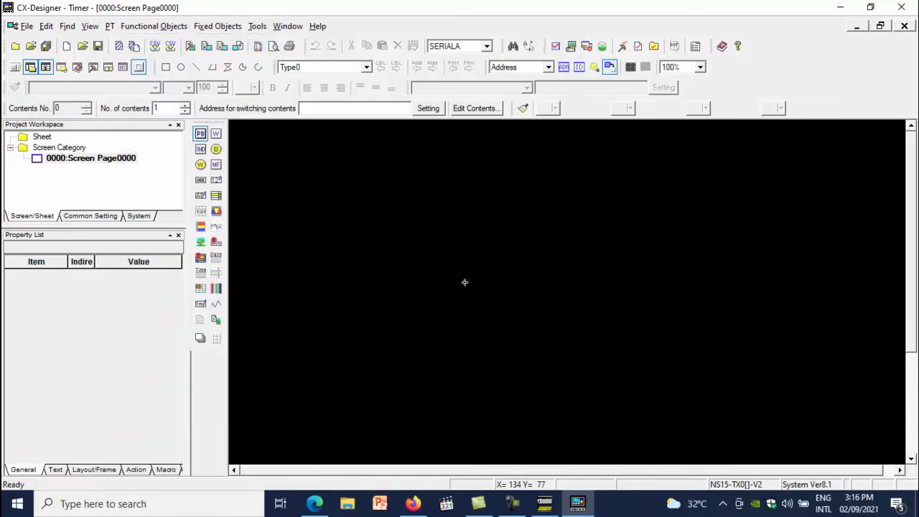
{"action": "left_click_drag", "start_coordinate": [319, 170], "coordinate": [415, 258]}
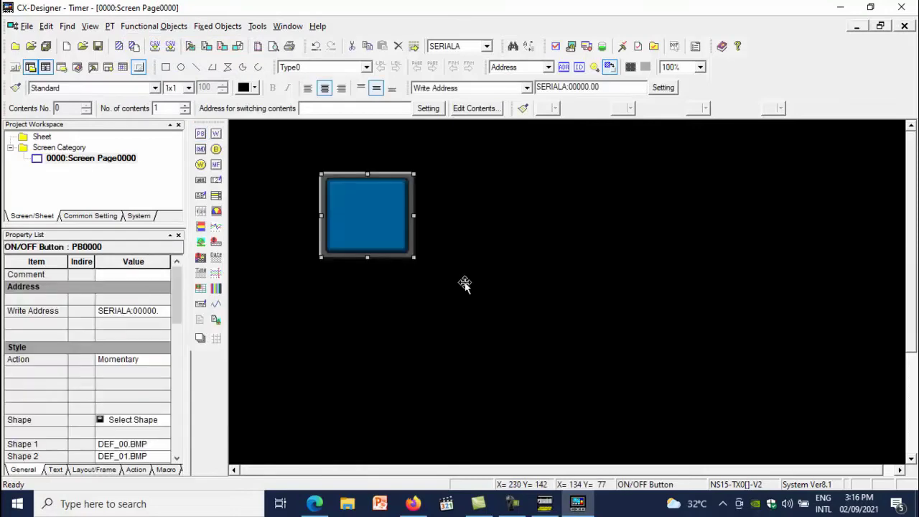
{"action": "left_click_drag", "start_coordinate": [367, 215], "coordinate": [344, 201]}
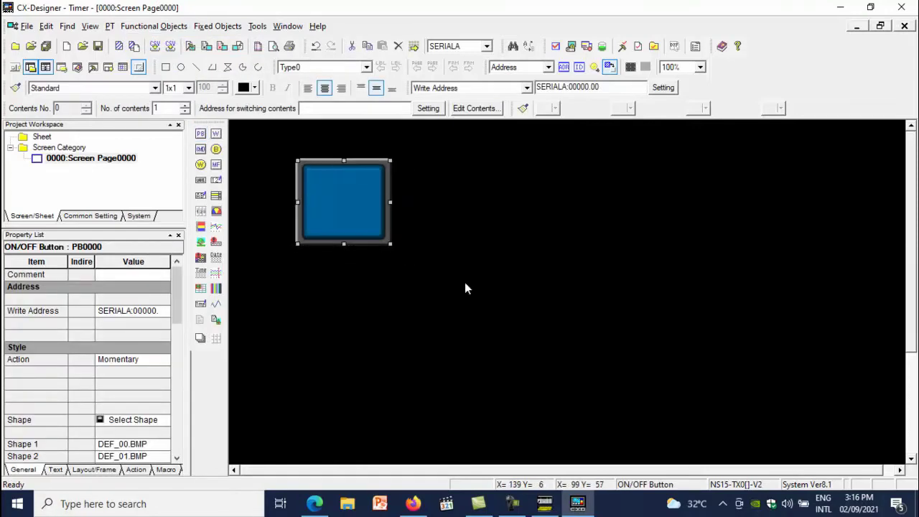
- Draw a second ON/OFF button beside the first, at about X 301, Y 59
{"action": "key", "text": "Down"}
{"action": "key", "text": "Return"}
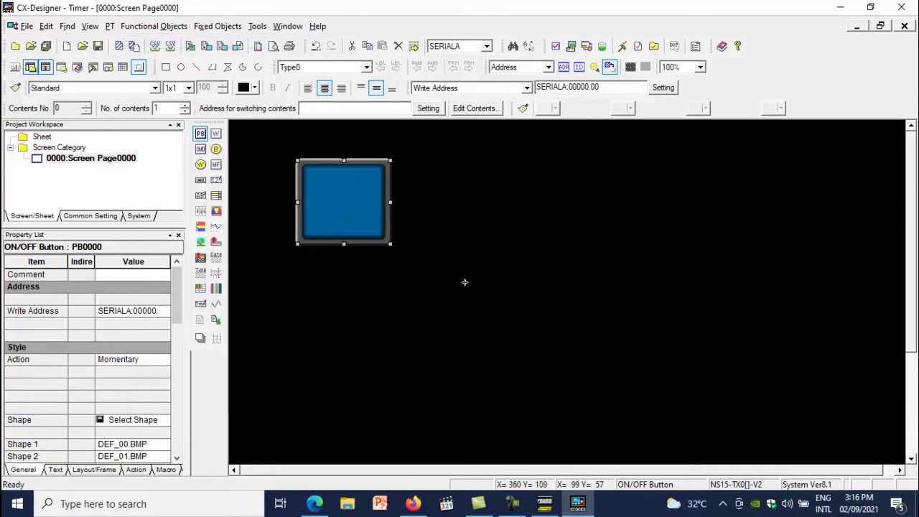
{"action": "left_click_drag", "start_coordinate": [431, 160], "coordinate": [511, 246]}
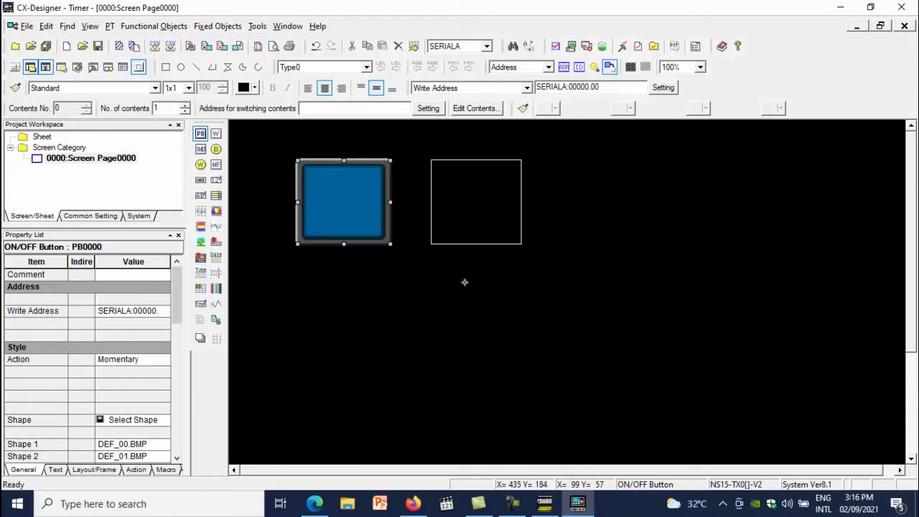
- Add a large Bit Lamp to the right of the two buttons, at about X 665, Y 67
{"action": "key", "text": "alt+o"}
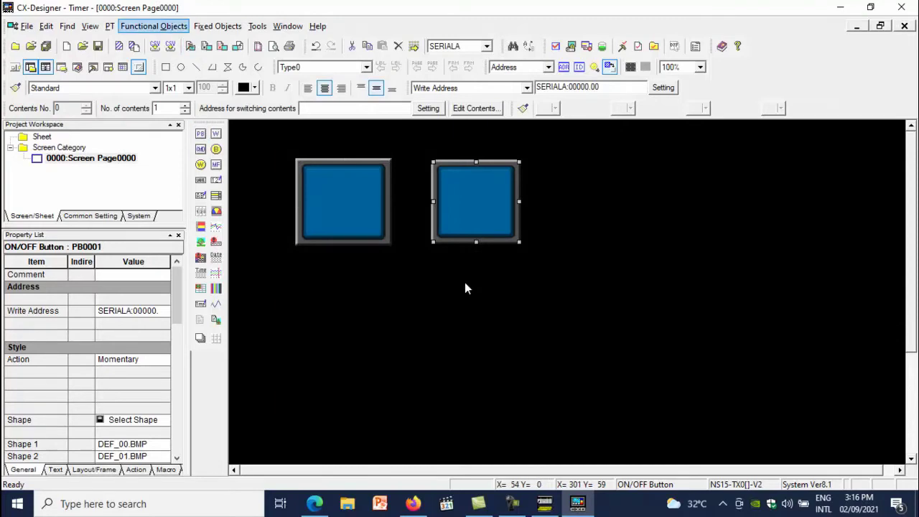
{"action": "key", "text": "Down"}
{"action": "key", "text": "Down"}
{"action": "key", "text": "Down"}
{"action": "key", "text": "Return"}
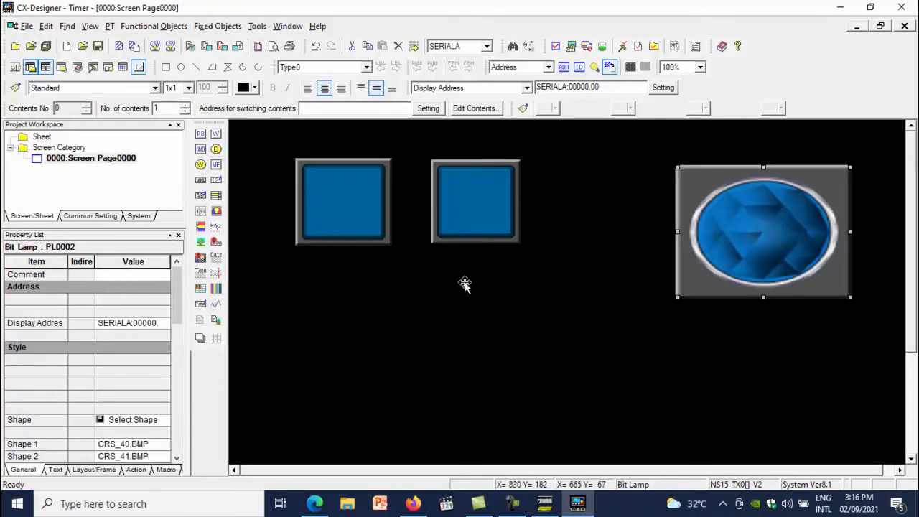
- Move the bit lamp up to about X 663, Y 27 and make it taller
{"action": "key", "text": "shift+Down"}
{"action": "key", "text": "shift+Down"}
{"action": "key", "text": "shift+Down"}
{"action": "key", "text": "shift+Down"}
{"action": "key", "text": "shift+Down"}
{"action": "key", "text": "shift+Down"}
{"action": "key", "text": "shift+Down"}
{"action": "key", "text": "shift+Down"}
{"action": "key", "text": "shift+Down"}
{"action": "key", "text": "shift+Down"}
{"action": "key", "text": "shift+Down"}
{"action": "key", "text": "shift+Down"}
{"action": "key", "text": "shift+Down"}
{"action": "key", "text": "shift+Down"}
{"action": "key", "text": "shift+Down"}
{"action": "key", "text": "shift+Down"}
{"action": "key", "text": "shift+Down"}
{"action": "key", "text": "shift+Down"}
{"action": "key", "text": "shift+Down"}
{"action": "key", "text": "shift+Down"}
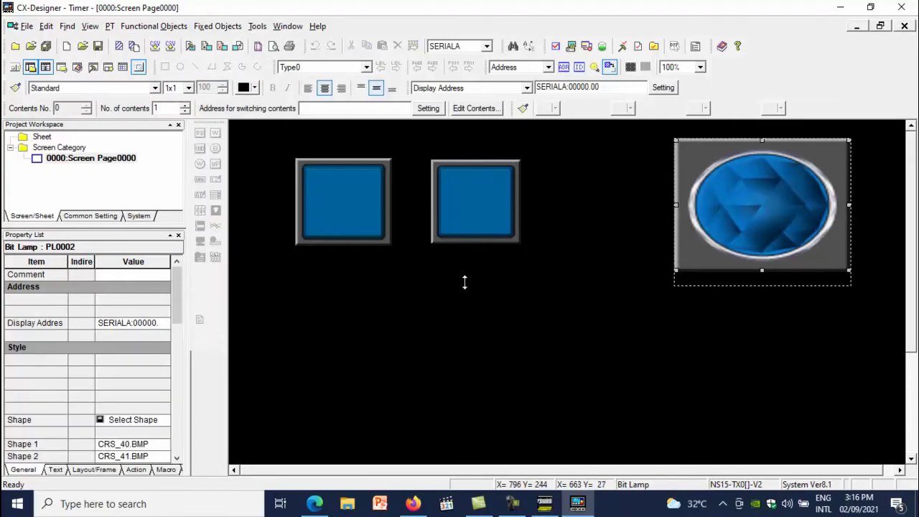
- Enlarge the second ON/OFF button, mainly in width, and line it up with the first button
{"action": "key", "text": "Tab"}
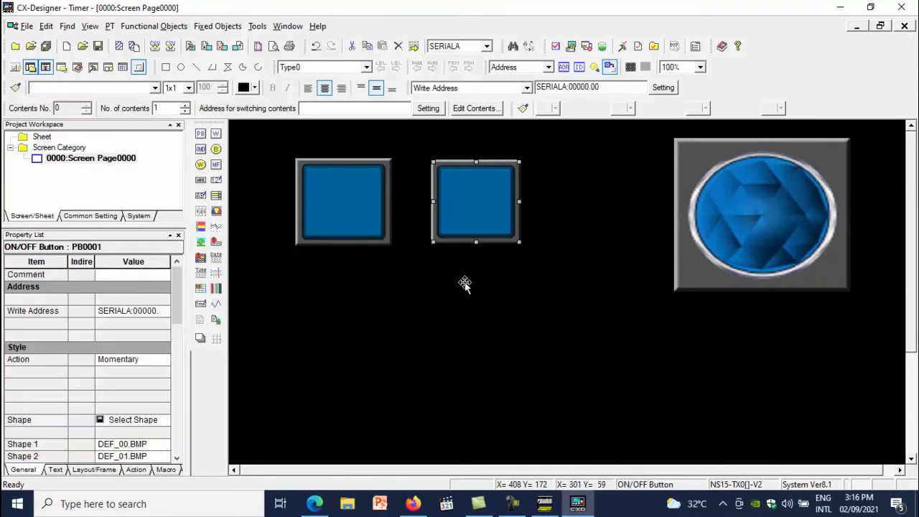
{"action": "key", "text": "shift+Right"}
{"action": "key", "text": "shift+Right"}
{"action": "key", "text": "shift+Right"}
{"action": "key", "text": "shift+Right"}
{"action": "key", "text": "shift+Right"}
{"action": "key", "text": "shift+Right"}
{"action": "key", "text": "shift+Right"}
{"action": "key", "text": "shift+Right"}
{"action": "key", "text": "shift+Right"}
{"action": "key", "text": "shift+Right"}
{"action": "key", "text": "shift+Right"}
{"action": "key", "text": "shift+Right"}
{"action": "key", "text": "shift+Right"}
{"action": "key", "text": "shift+Right"}
{"action": "key", "text": "shift+Right"}
{"action": "key", "text": "shift+Right"}
{"action": "key", "text": "shift+Right"}
{"action": "key", "text": "shift+Right"}
{"action": "key", "text": "shift+Right"}
{"action": "key", "text": "shift+Right"}
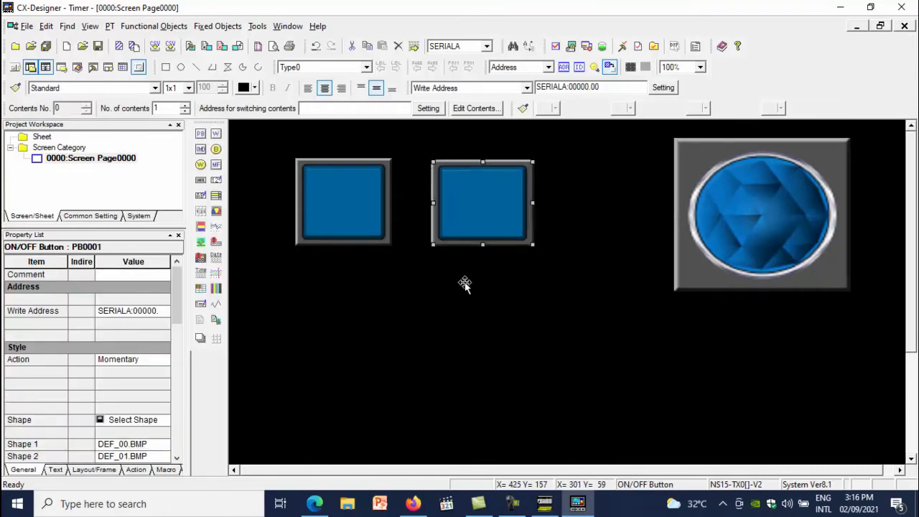
{"action": "left_click", "coordinate": [467, 287]}
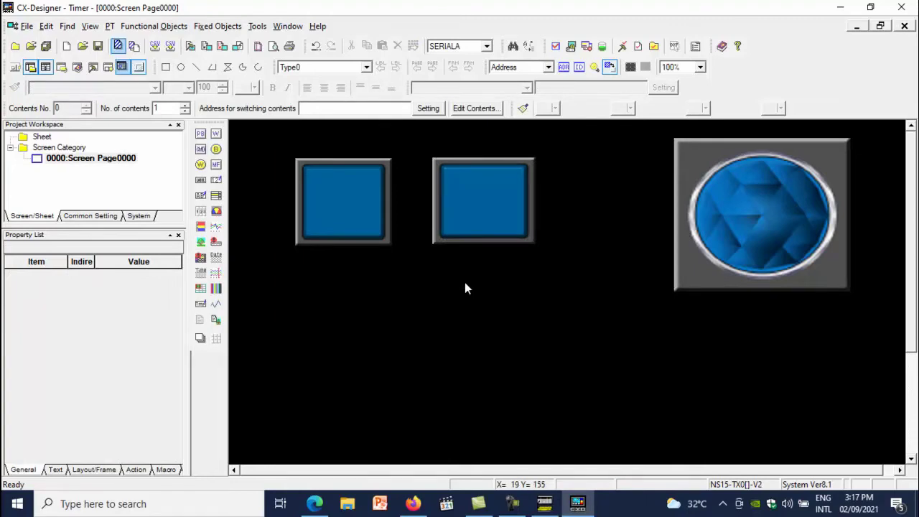
- Place a Numeral Display & Input object below the first ON/OFF button, at about X 95, Y 326
{"action": "left_click", "coordinate": [154, 26]}
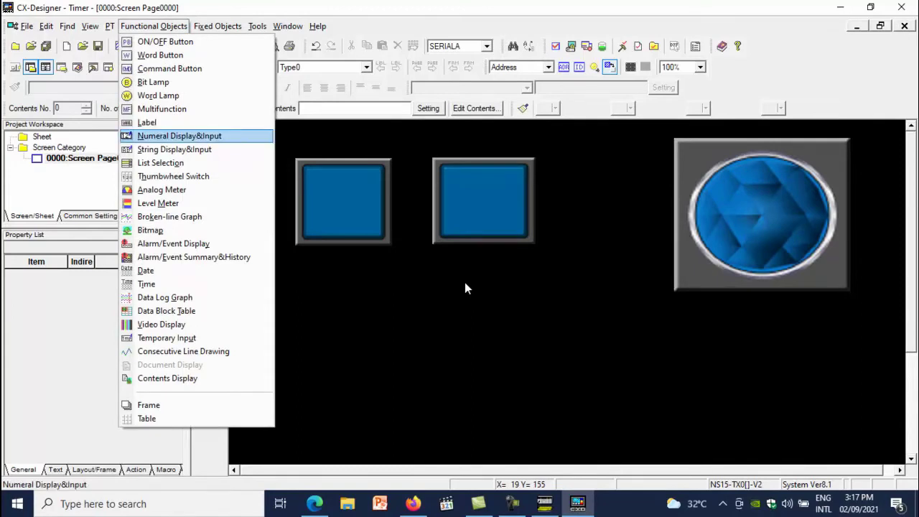
{"action": "key", "text": "Return"}
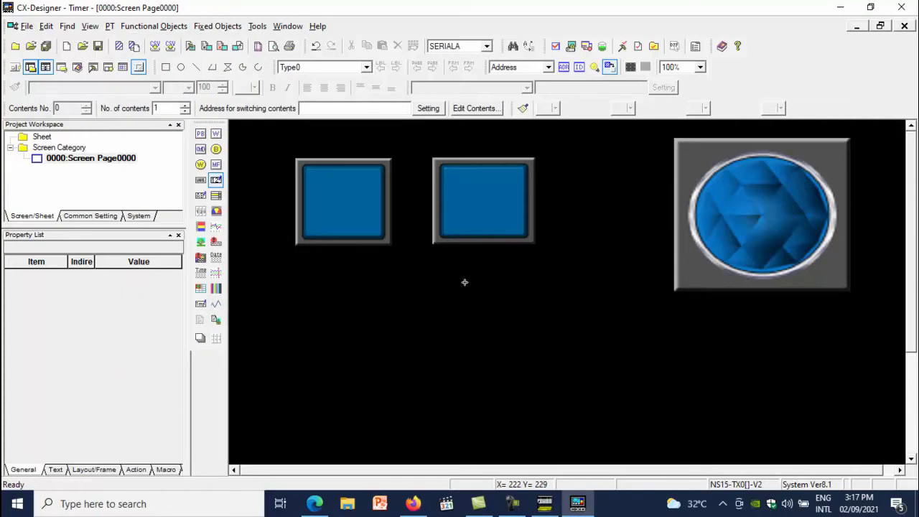
{"action": "left_click_drag", "start_coordinate": [297, 326], "coordinate": [360, 368]}
- Place a second Numeral Display & Input object to the right of the first one, at about X 327, Y 317
{"action": "key", "text": "alt+u"}
{"action": "key", "text": "Down"}
{"action": "key", "text": "Down"}
{"action": "key", "text": "Down"}
{"action": "key", "text": "Down"}
{"action": "key", "text": "Down"}
{"action": "key", "text": "Up"}
{"action": "key", "text": "Up"}
{"action": "key", "text": "Up"}
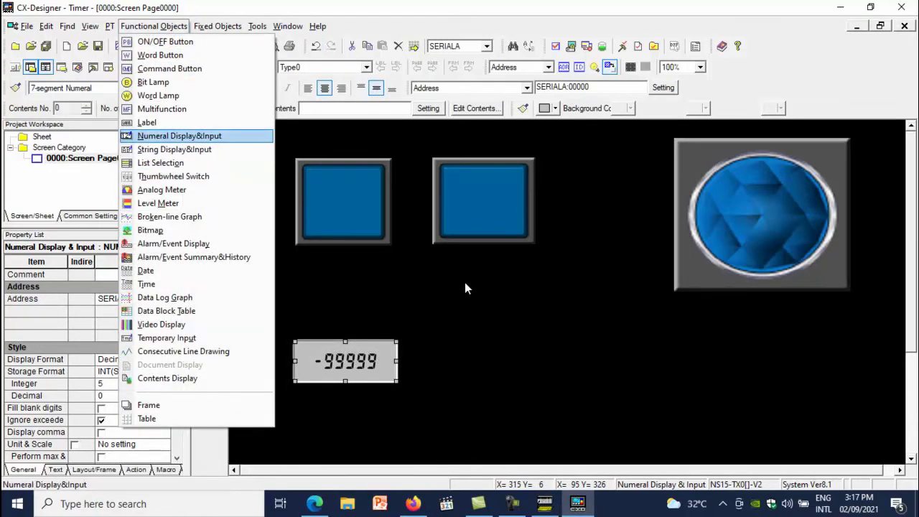
{"action": "key", "text": "Return"}
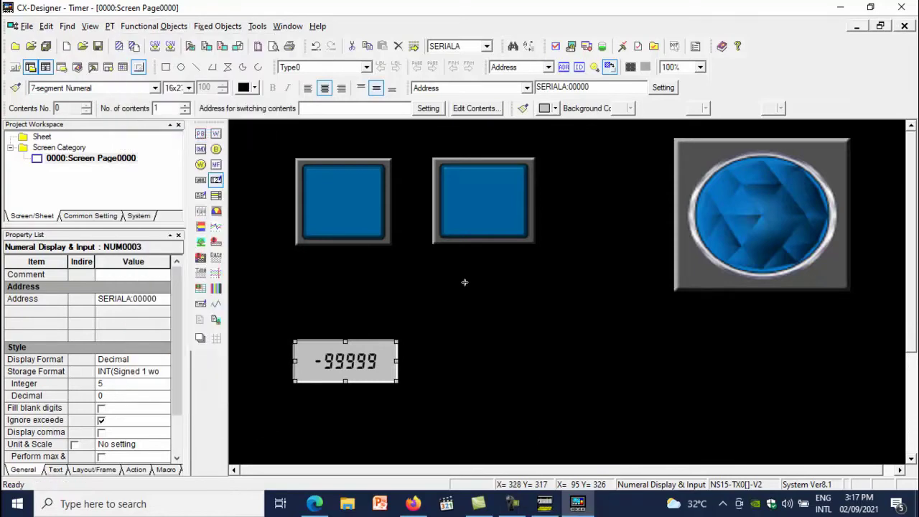
{"action": "left_click_drag", "start_coordinate": [448, 333], "coordinate": [584, 382]}
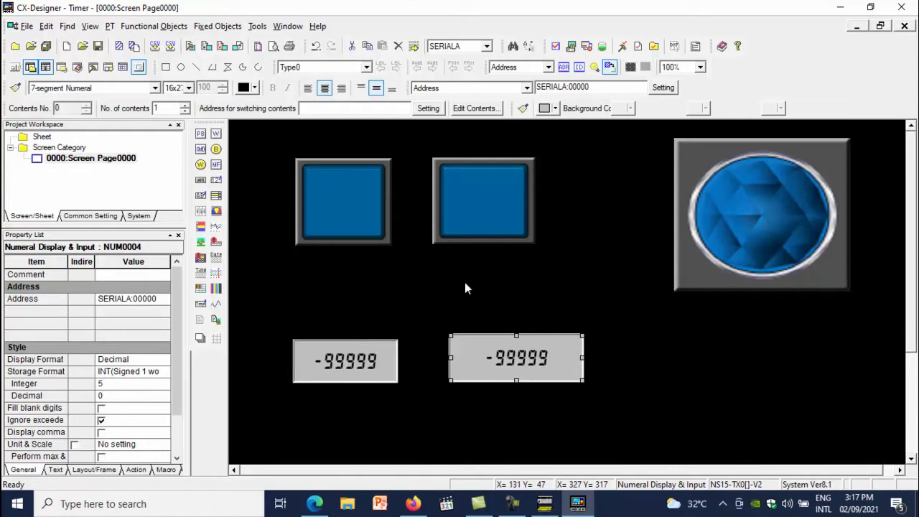
- Add a tall Level Meter to the right of the second numeral display and move that display to about X 352, Y 323
{"action": "key", "text": "alt+o"}
{"action": "key", "text": "Down"}
{"action": "key", "text": "Down"}
{"action": "key", "text": "Down"}
{"action": "key", "text": "Down"}
{"action": "key", "text": "Down"}
{"action": "key", "text": "Down"}
{"action": "key", "text": "Down"}
{"action": "key", "text": "Down"}
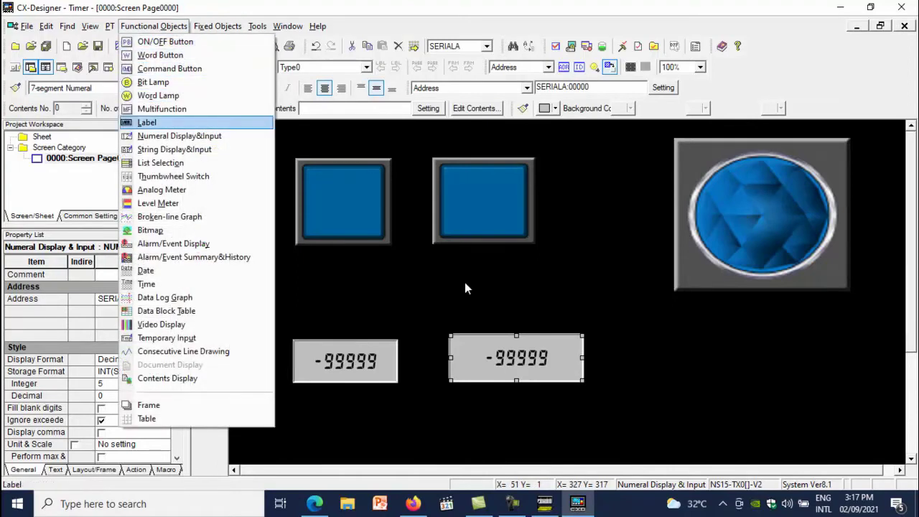
{"action": "key", "text": "Down"}
{"action": "key", "text": "Down"}
{"action": "key", "text": "Down"}
{"action": "key", "text": "Down"}
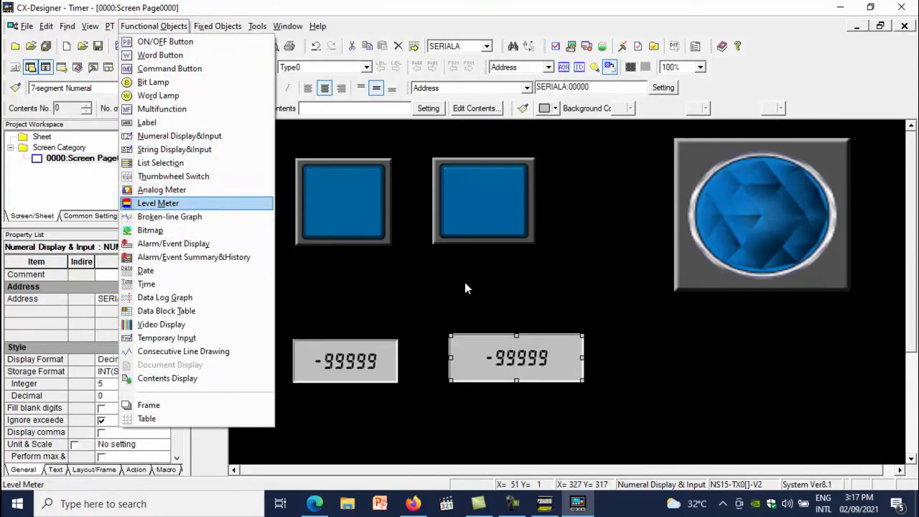
{"action": "key", "text": "Return"}
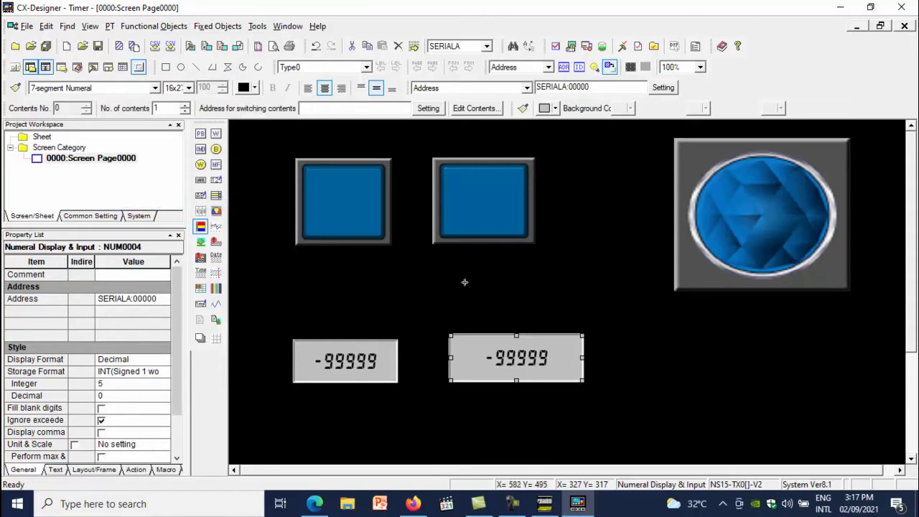
{"action": "left_click_drag", "start_coordinate": [619, 455], "coordinate": [690, 300]}
{"action": "key", "text": "Tab"}
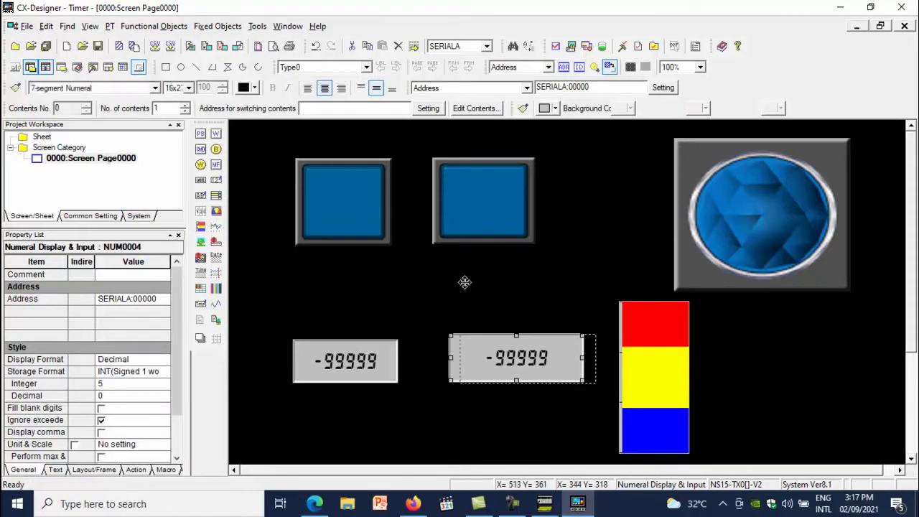
{"action": "left_click_drag", "start_coordinate": [464, 282], "coordinate": [463, 280]}
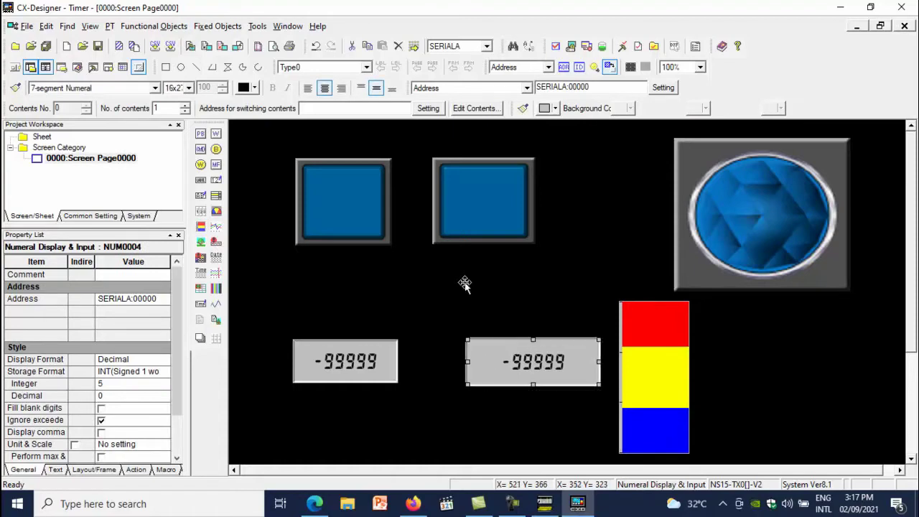
- Add an Analog Meter below the bit lamp, beside the level meter, at about X 708, Y 302, and make it taller
{"action": "left_click", "coordinate": [153, 26]}
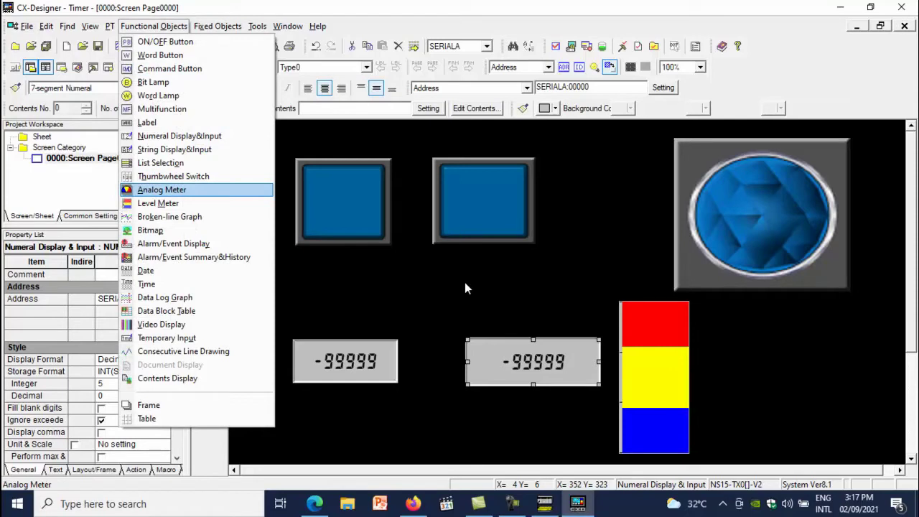
{"action": "key", "text": "Return"}
{"action": "mouse_move", "coordinate": [705, 415]}
{"action": "left_mouse_down"}
{"action": "mouse_move", "coordinate": [887, 327]}
{"action": "mouse_move", "coordinate": [881, 323]}
{"action": "left_mouse_up"}
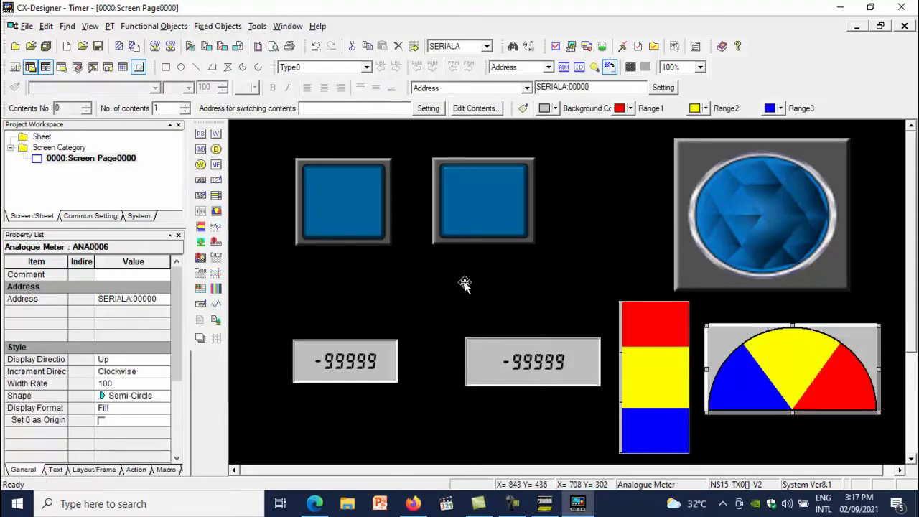
{"action": "left_click_drag", "start_coordinate": [791, 413], "coordinate": [792, 437]}
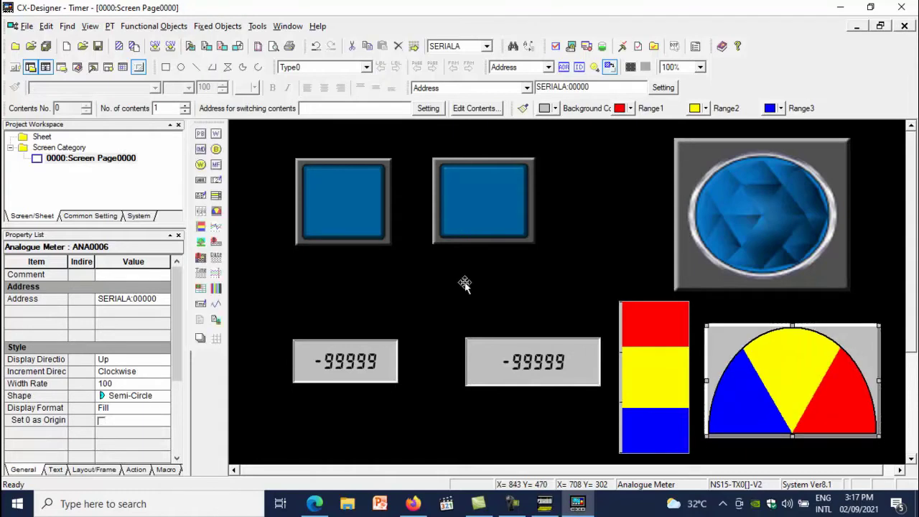
- Nudge the second numeral display slightly left and up, away from the level meter, and deselect it
{"action": "left_click_drag", "start_coordinate": [530, 350], "coordinate": [523, 348]}
{"action": "left_click_drag", "start_coordinate": [464, 282], "coordinate": [464, 283]}
{"action": "left_click", "coordinate": [465, 285]}
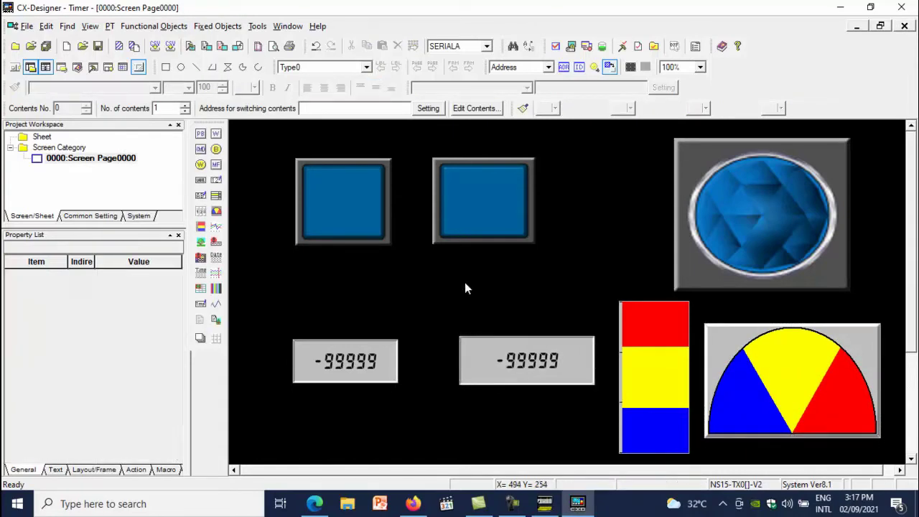
{"action": "key", "text": "alt+o"}
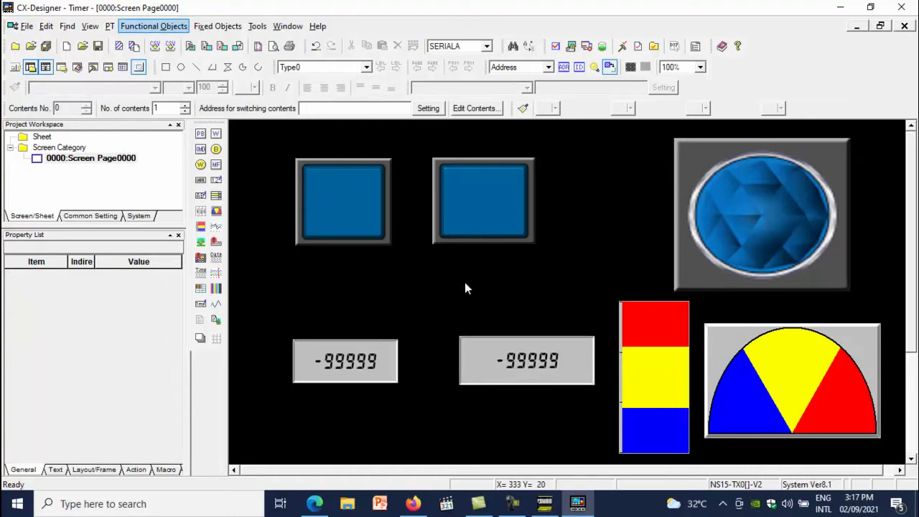
{"action": "key", "text": "Escape"}
- Set the first ON/OFF button's write address to the WR Work Area on host SERIALA, word 0, bit 0
{"action": "key", "text": "Tab"}
{"action": "key", "text": "Return"}
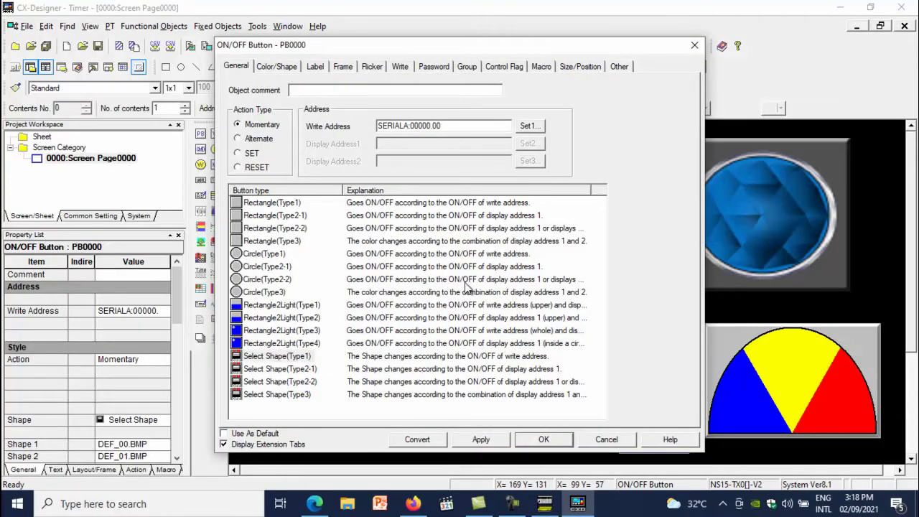
{"action": "key", "text": "Tab"}
{"action": "key", "text": "Tab"}
{"action": "key", "text": "Return"}
{"action": "left_click", "coordinate": [406, 226]}
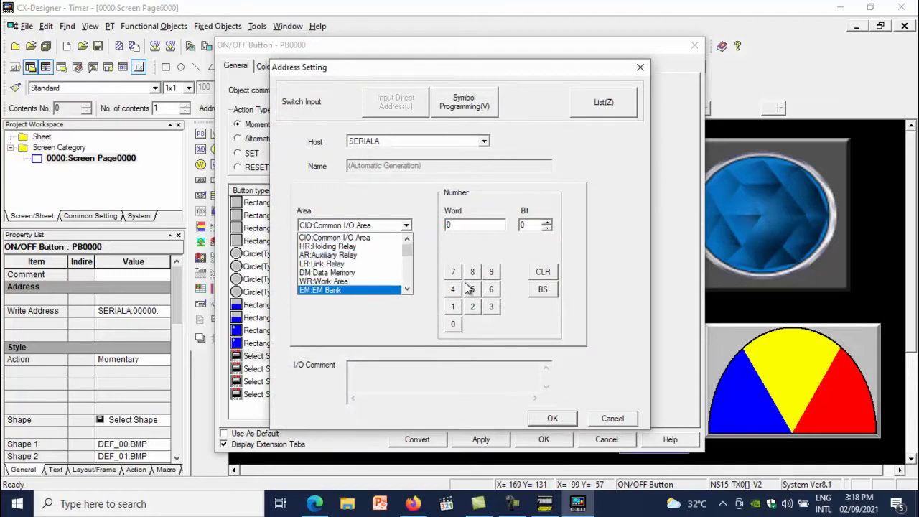
{"action": "key", "text": "Up"}
{"action": "key", "text": "Return"}
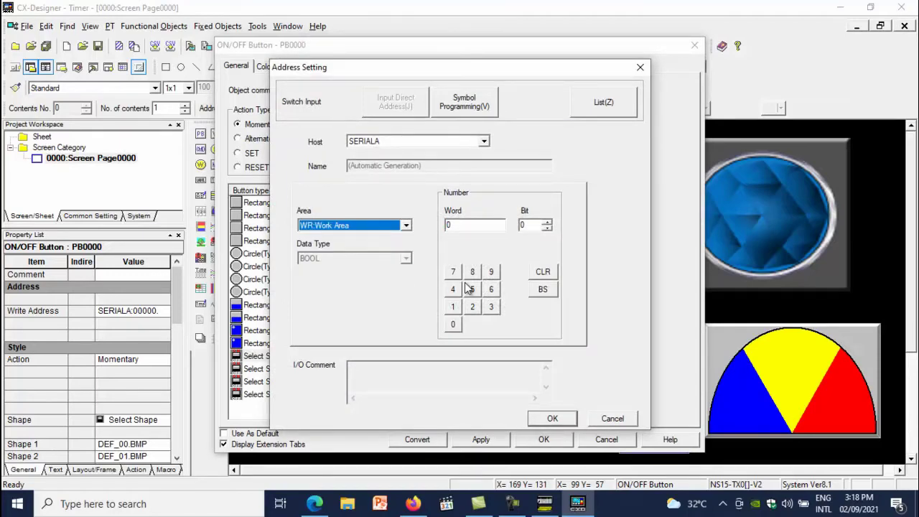
{"action": "key", "text": "Return"}
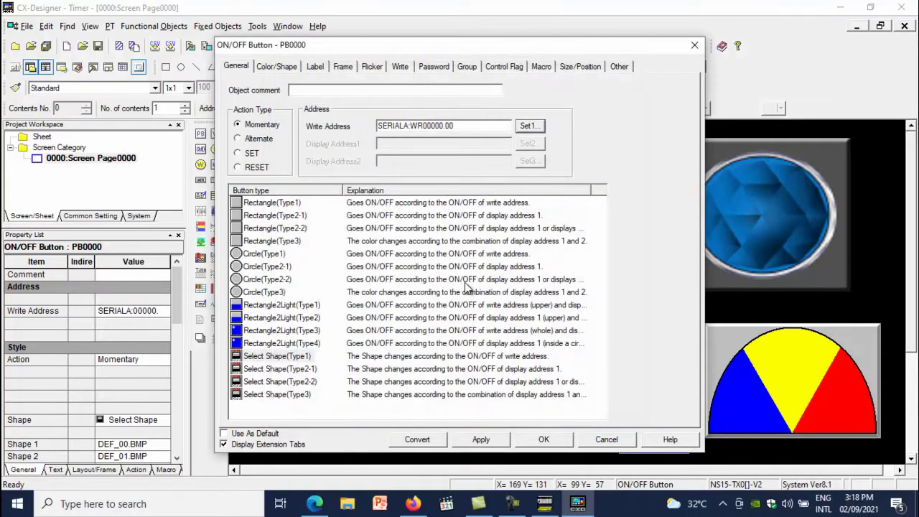
- Give the first ON/OFF button the green Push_Button(Rectangle) shape pair from the Switches category
{"action": "key", "text": "ctrl+Tab"}
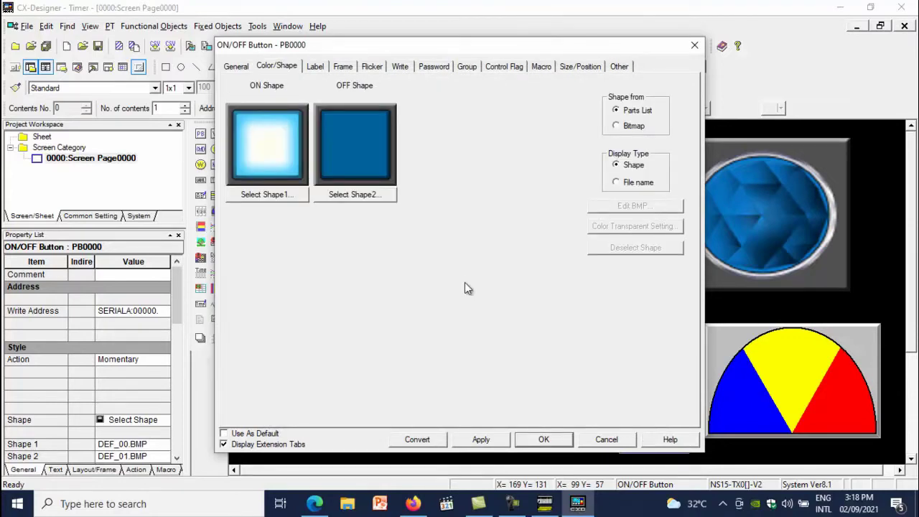
{"action": "key", "text": "Tab"}
{"action": "key", "text": "Return"}
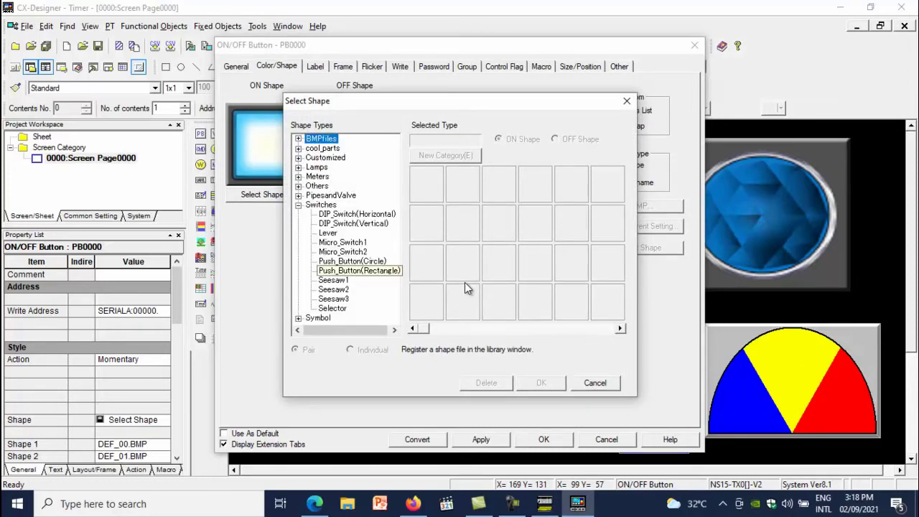
{"action": "left_click", "coordinate": [359, 270]}
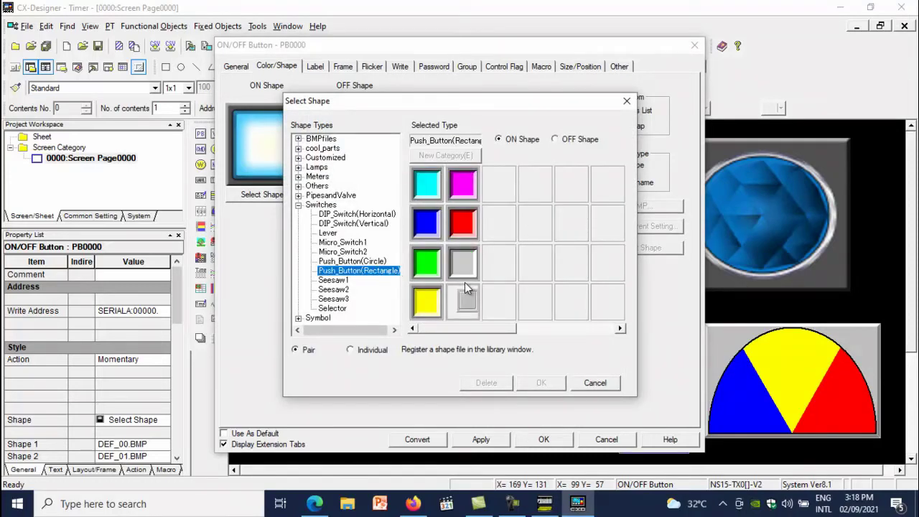
{"action": "left_click", "coordinate": [427, 263]}
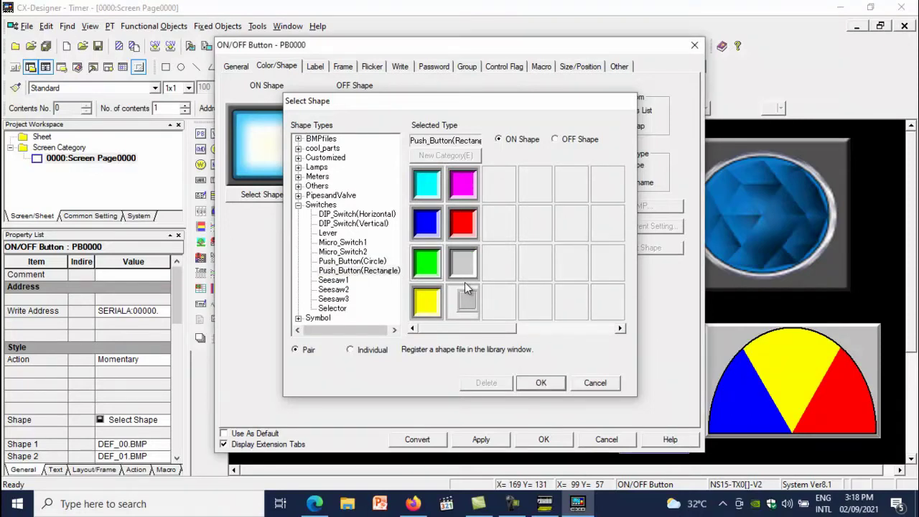
{"action": "left_click", "coordinate": [540, 383]}
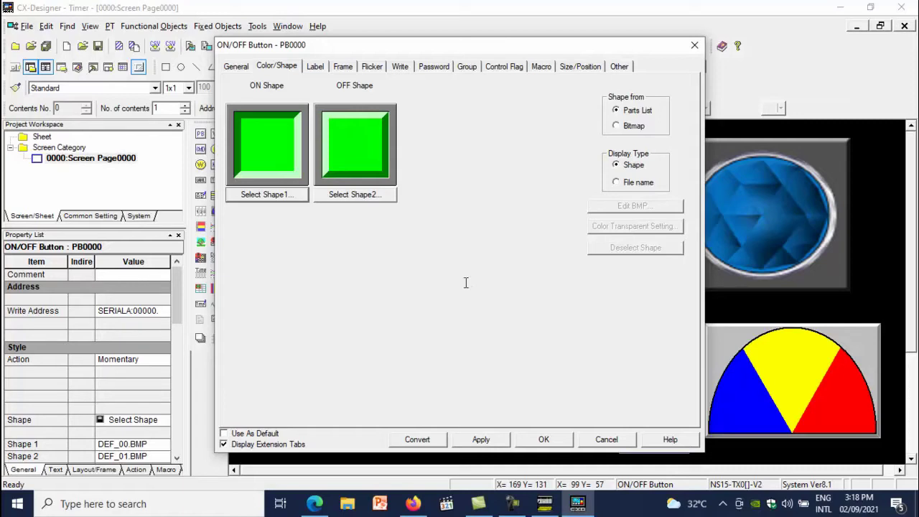
- Label the first ON/OFF button START in Standard font at size 2x2 and apply its settings
{"action": "key", "text": "ctrl+Tab"}
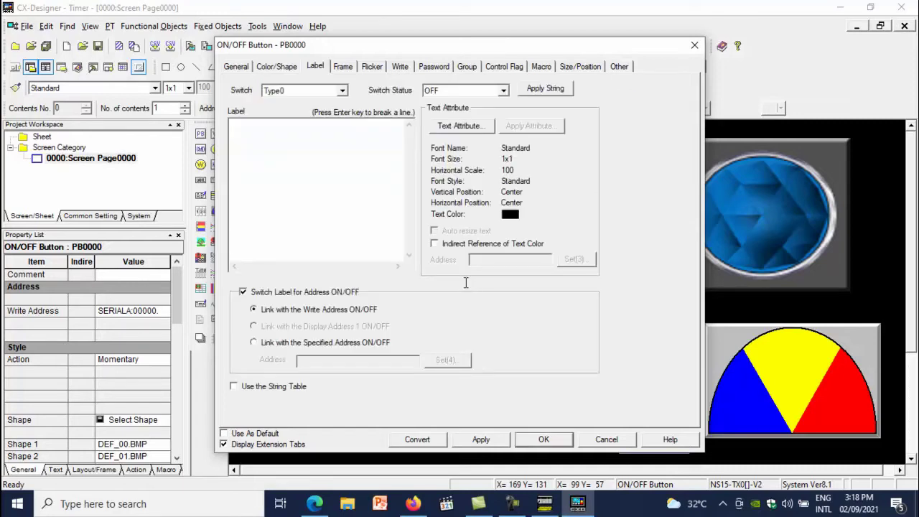
{"action": "type", "text": "START"}
{"action": "key", "text": "Tab"}
{"action": "key", "text": "Return"}
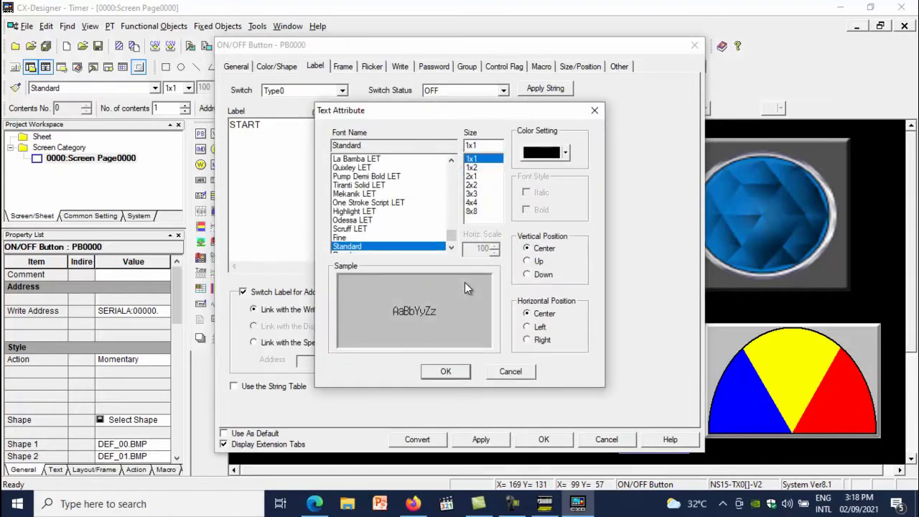
{"action": "key", "text": "Down"}
{"action": "key", "text": "Down"}
{"action": "key", "text": "Down"}
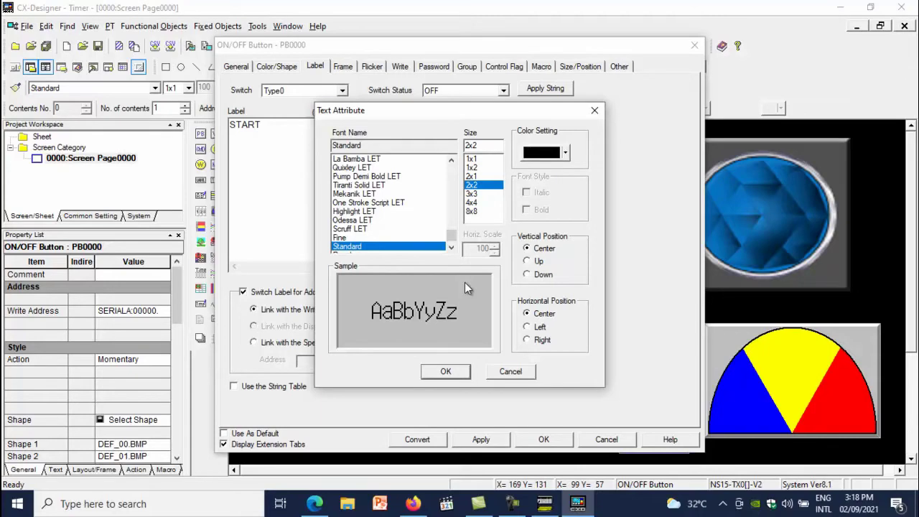
{"action": "key", "text": "Return"}
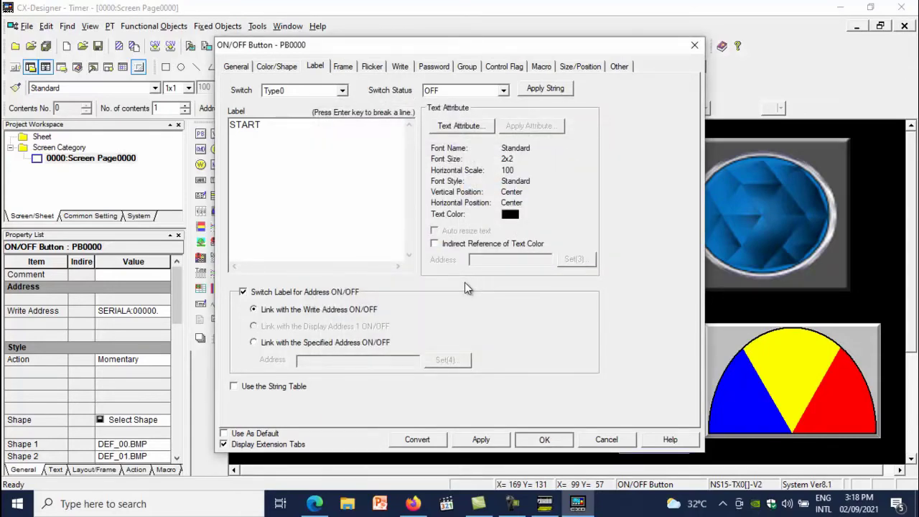
{"action": "key", "text": "Return"}
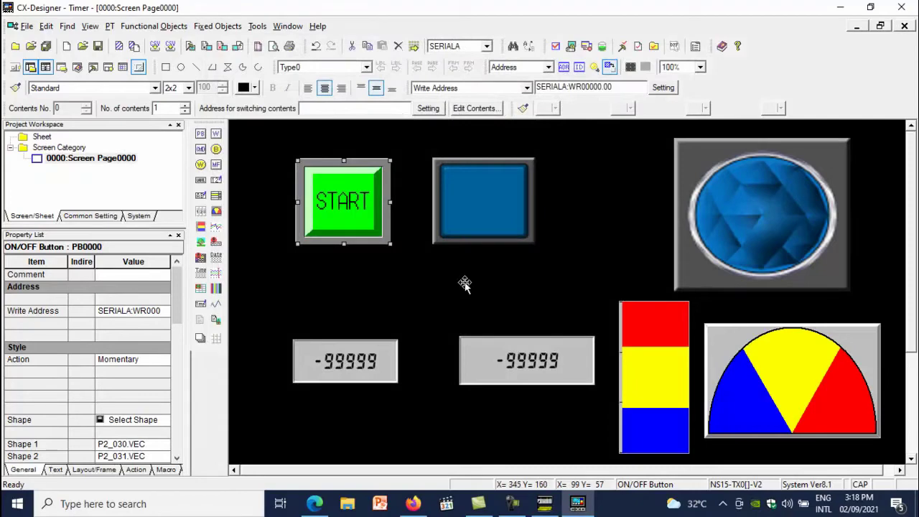
- Set the second ON/OFF button's write address to the WR Work Area on host SERIALA, word 0, bit 1
{"action": "left_click", "coordinate": [464, 283]}
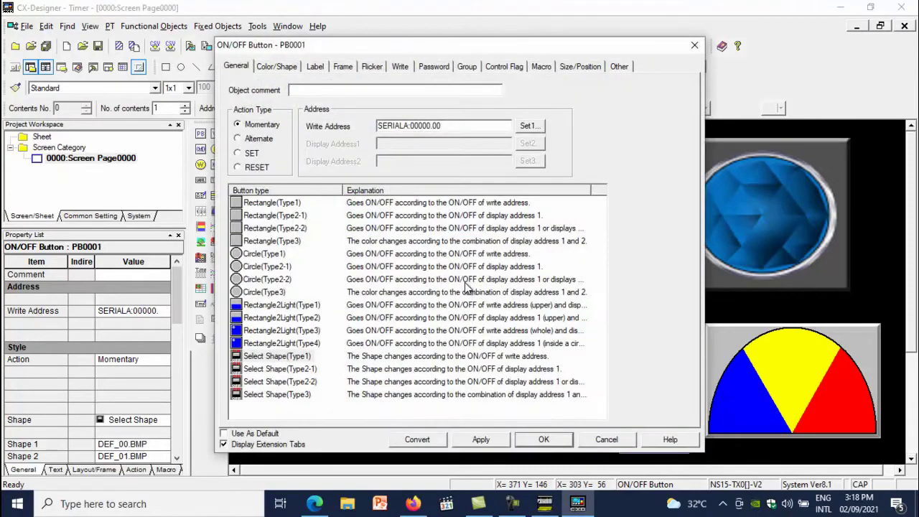
{"action": "key", "text": "alt+1"}
{"action": "key", "text": "alt+Down"}
{"action": "key", "text": "Up"}
{"action": "key", "text": "Escape"}
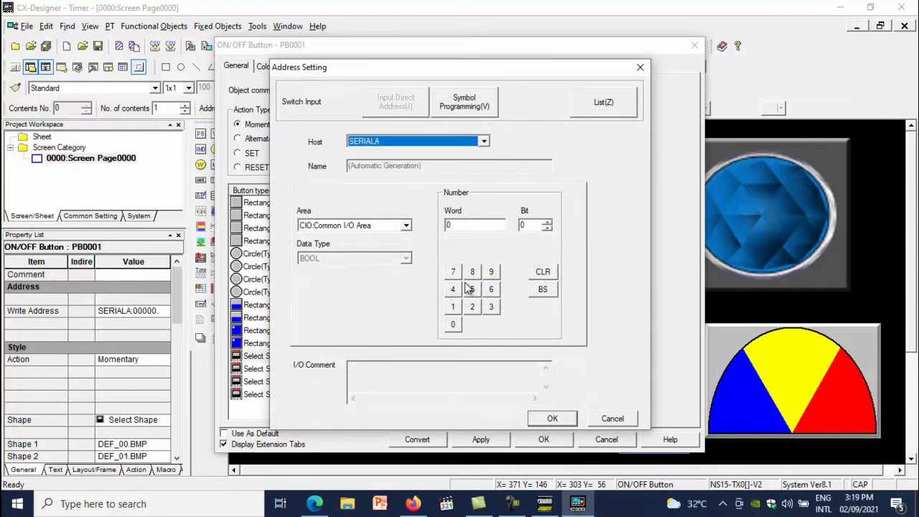
{"action": "key", "text": "Tab"}
{"action": "key", "text": "alt+Down"}
{"action": "key", "text": "Down"}
{"action": "key", "text": "Down"}
{"action": "key", "text": "Down"}
{"action": "key", "text": "Down"}
{"action": "key", "text": "Down"}
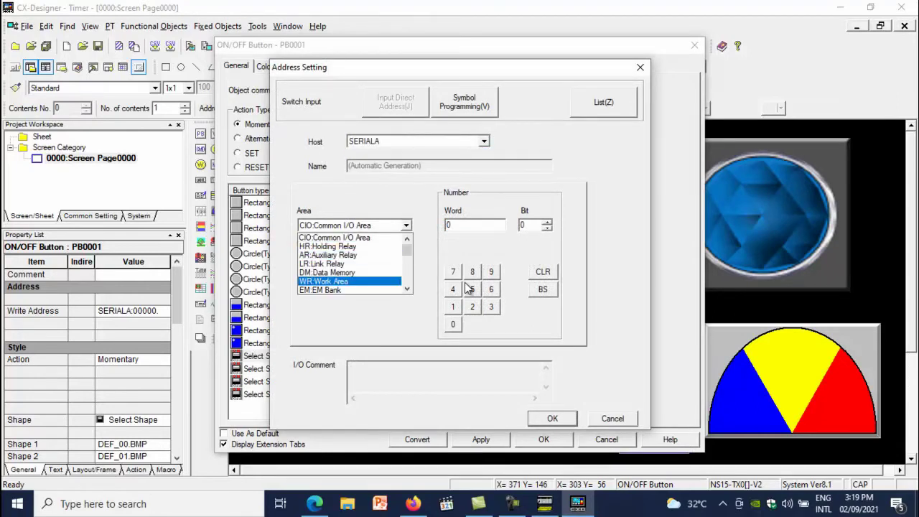
{"action": "key", "text": "Return"}
{"action": "key", "text": "Tab"}
{"action": "key", "text": "Tab"}
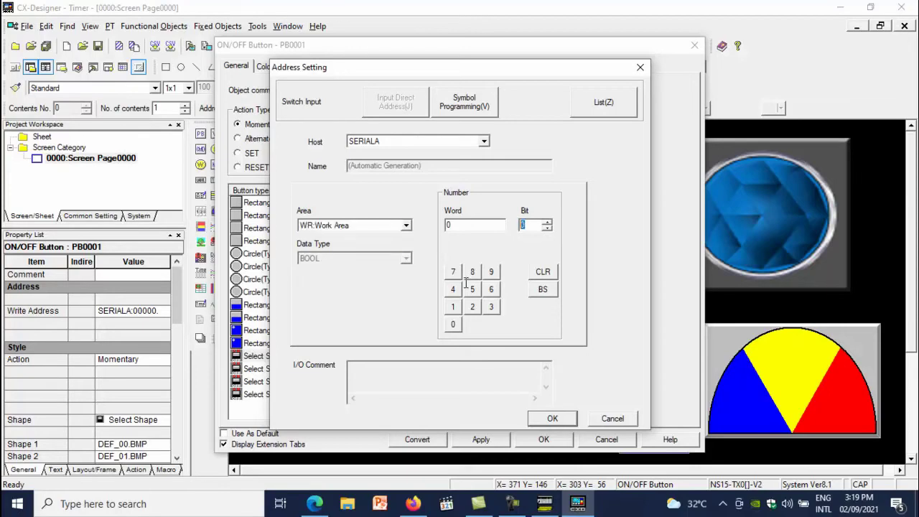
{"action": "type", "text": "1"}
{"action": "key", "text": "Return"}
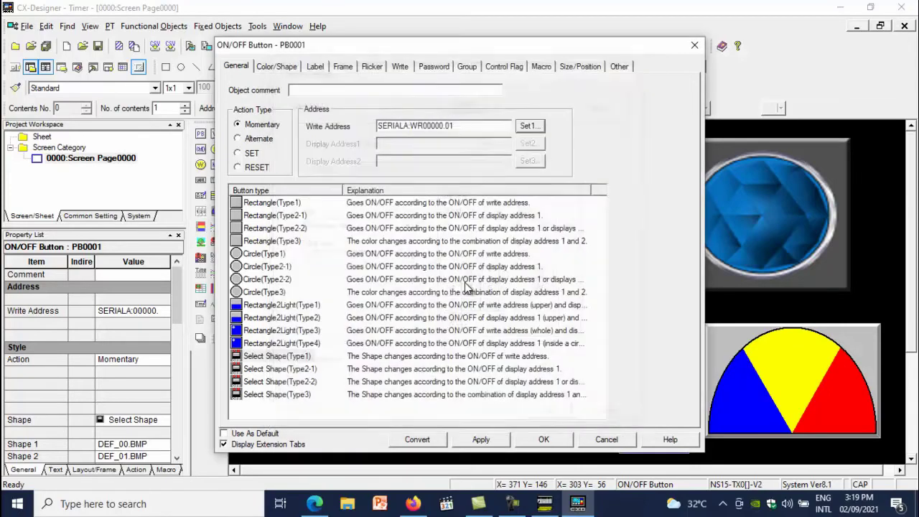
- Give the second ON/OFF button the red Push_Button(Rectangle) shape pair
{"action": "key", "text": "ctrl+Tab"}
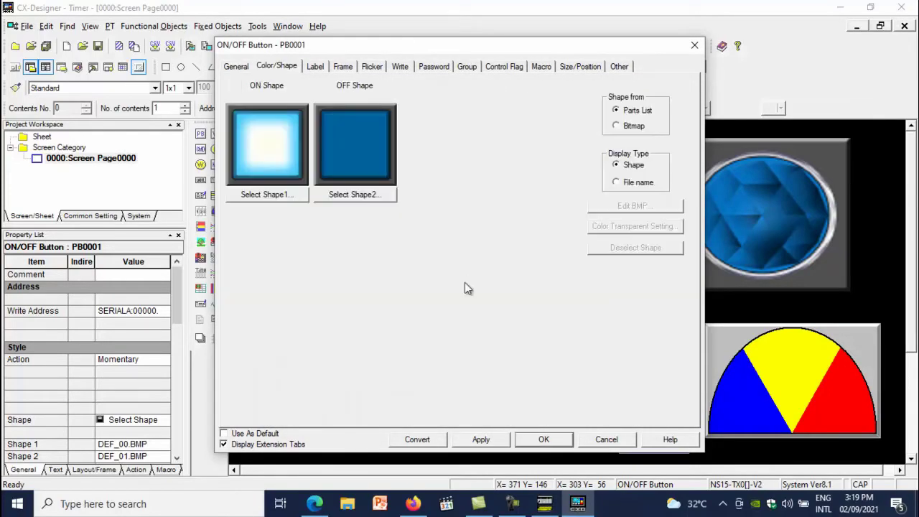
{"action": "key", "text": "Tab"}
{"action": "key", "text": "Return"}
{"action": "left_click", "coordinate": [462, 223]}
{"action": "key", "text": "Tab"}
{"action": "key", "text": "Return"}
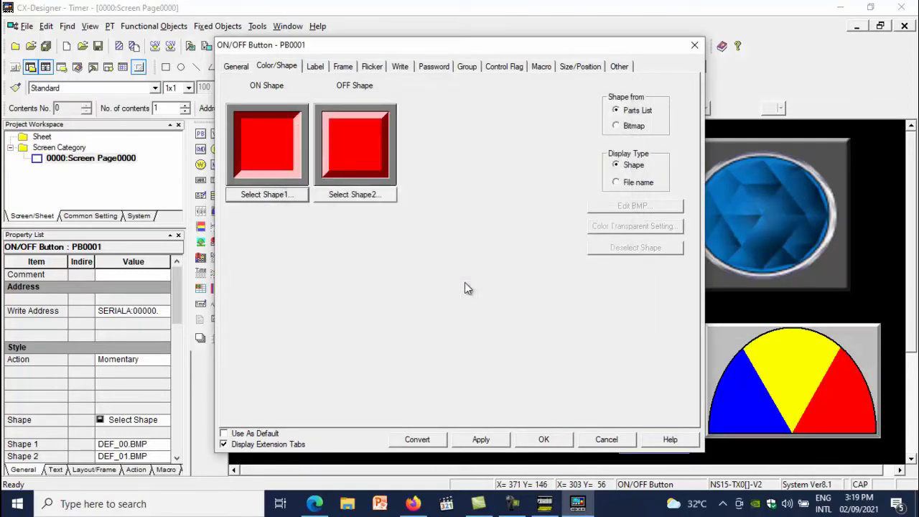
- Label the second ON/OFF button STOP in Standard font at size 2x2 and apply its settings
{"action": "key", "text": "ctrl+Tab"}
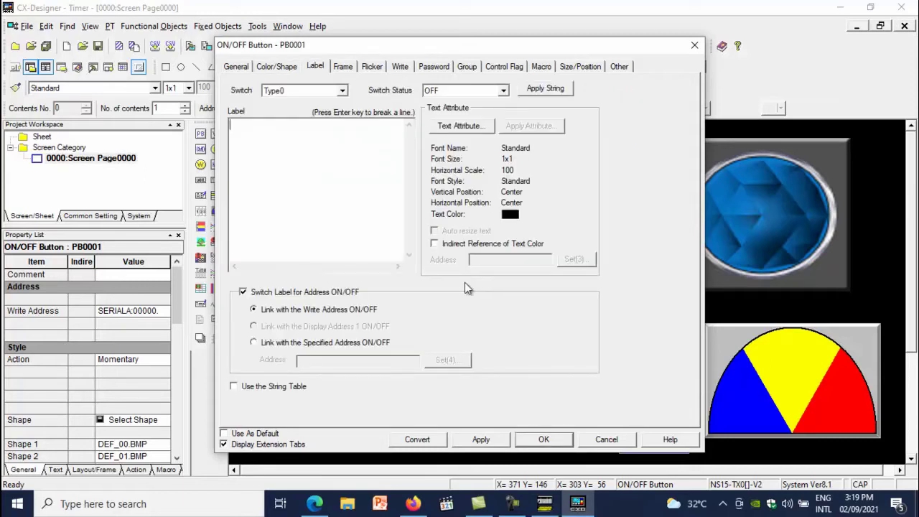
{"action": "type", "text": "STOP"}
{"action": "key", "text": "Tab"}
{"action": "key", "text": "Return"}
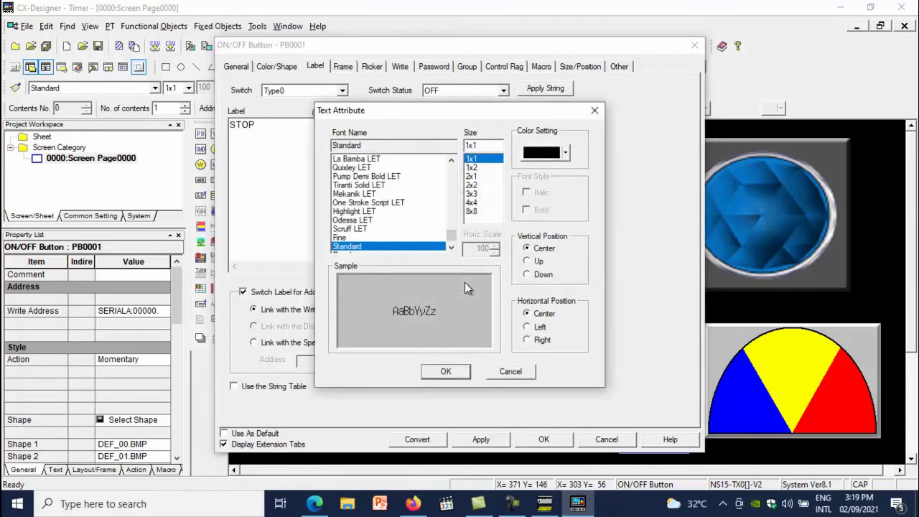
{"action": "key", "text": "Down"}
{"action": "key", "text": "Down"}
{"action": "key", "text": "Down"}
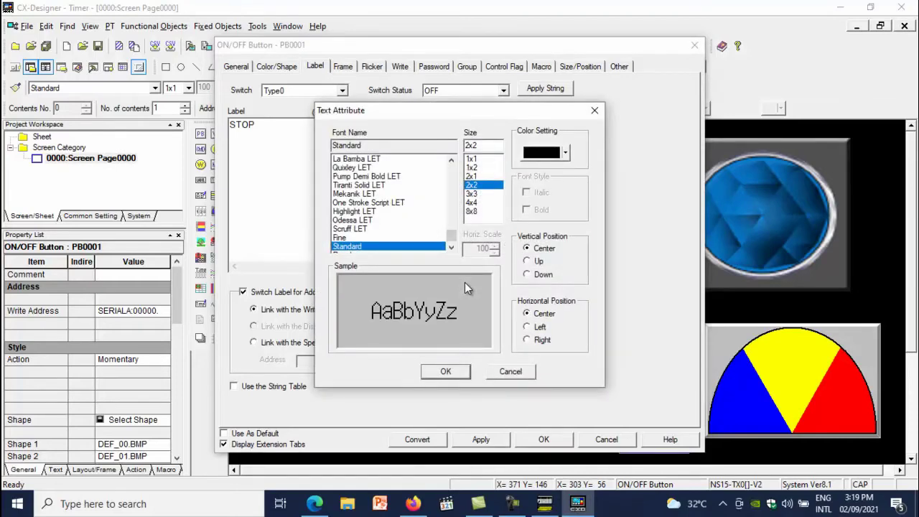
{"action": "key", "text": "Return"}
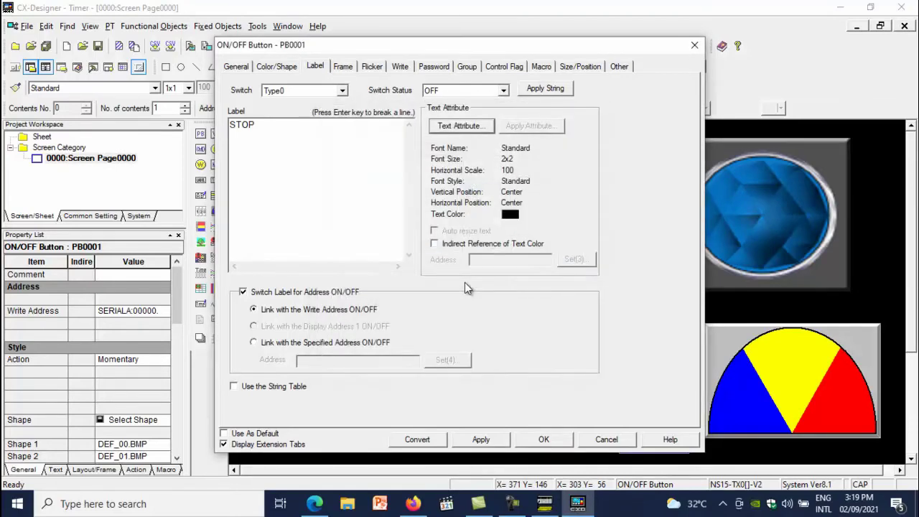
{"action": "key", "text": "Return"}
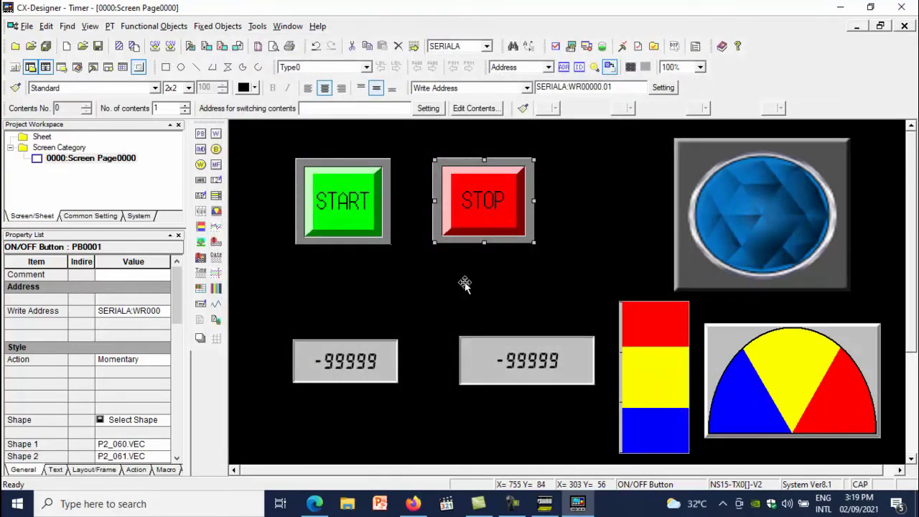
- Stretch the bit lamp's top edge slightly upward and set its display address to CIO word 100, bit 0, on host SERIALA
{"action": "left_click", "coordinate": [763, 152]}
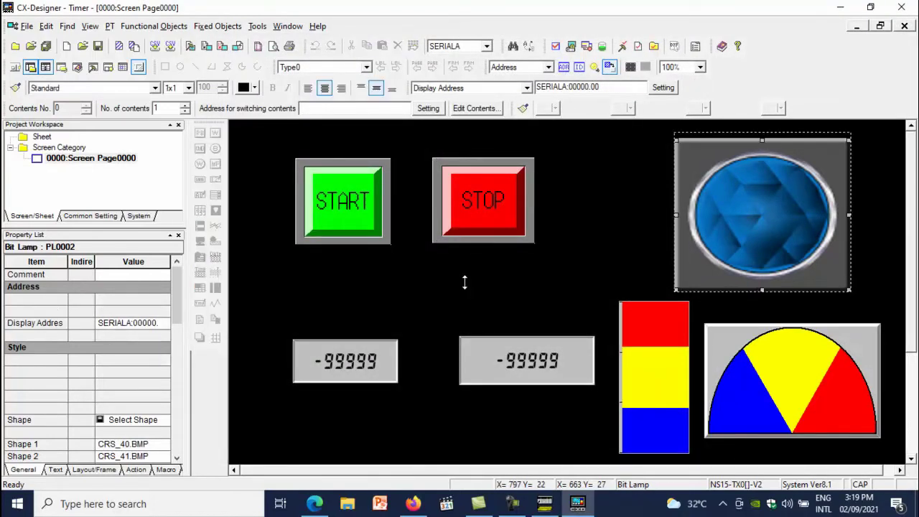
{"action": "left_click", "coordinate": [466, 287]}
{"action": "double_click", "coordinate": [685, 179]}
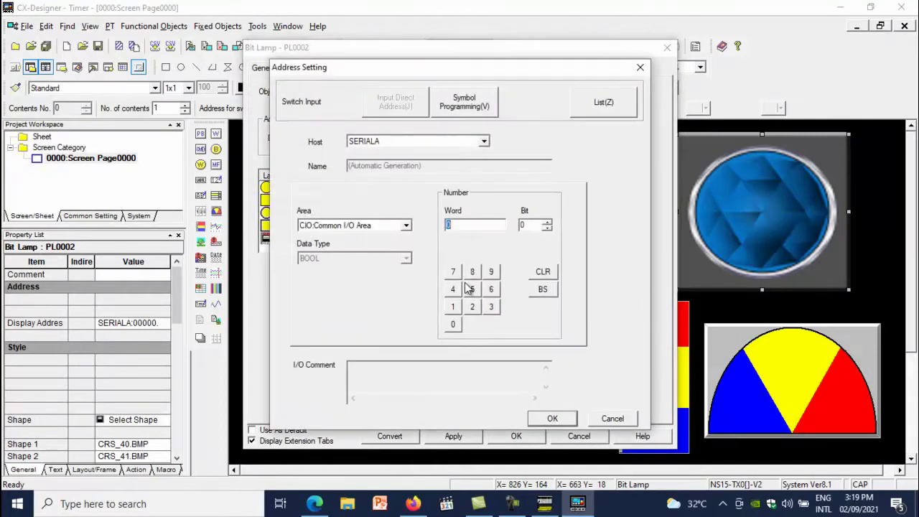
{"action": "type", "text": "100"}
{"action": "key", "text": "Return"}
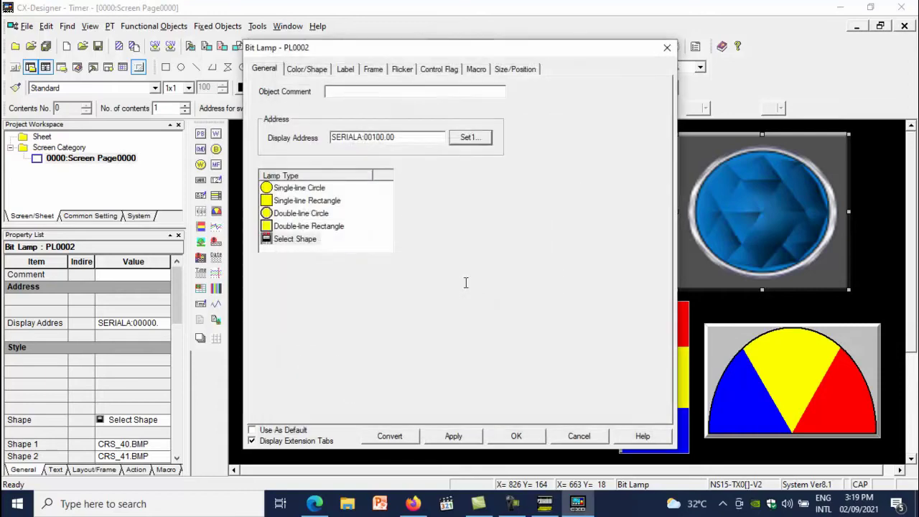
- Give the bit lamp the large yellow Rectangle shape pair from the Lamps category
{"action": "key", "text": "ctrl+Tab"}
{"action": "key", "text": "Return"}
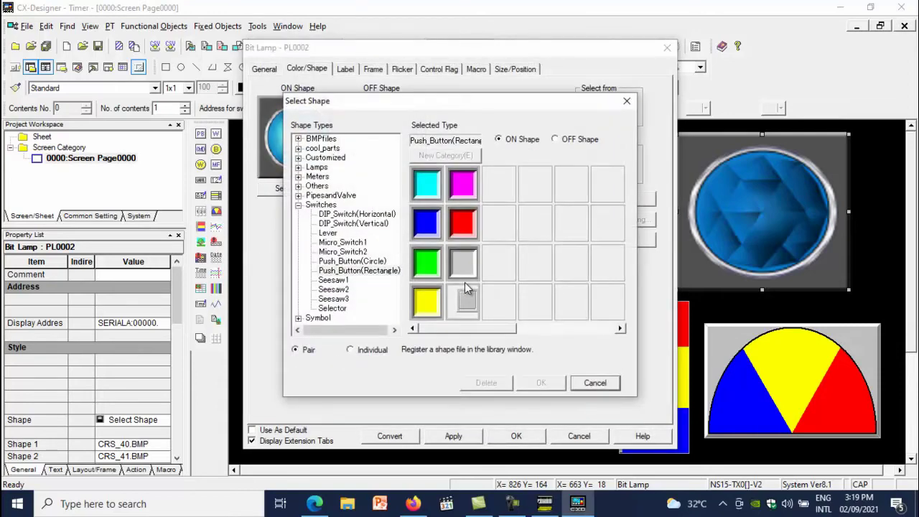
{"action": "key", "text": "Left"}
{"action": "key", "text": "Left"}
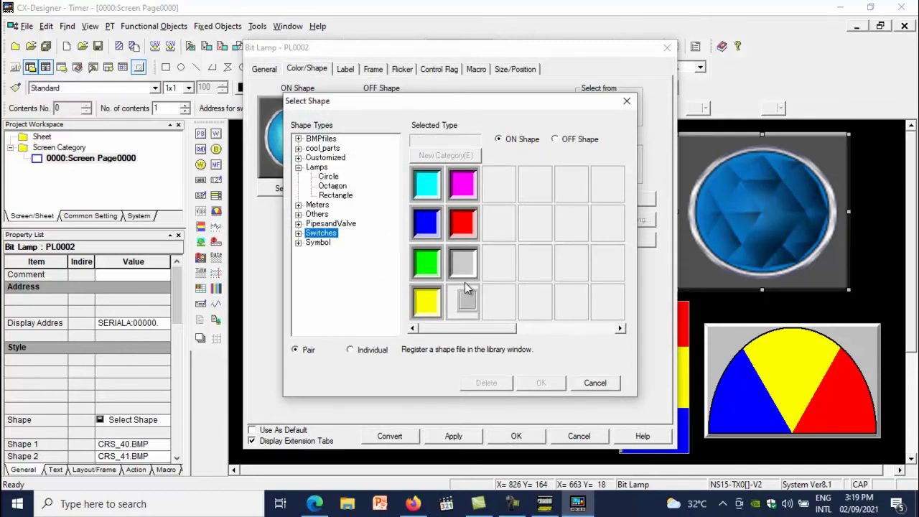
{"action": "key", "text": "Up"}
{"action": "key", "text": "Up"}
{"action": "key", "text": "Up"}
{"action": "key", "text": "Up"}
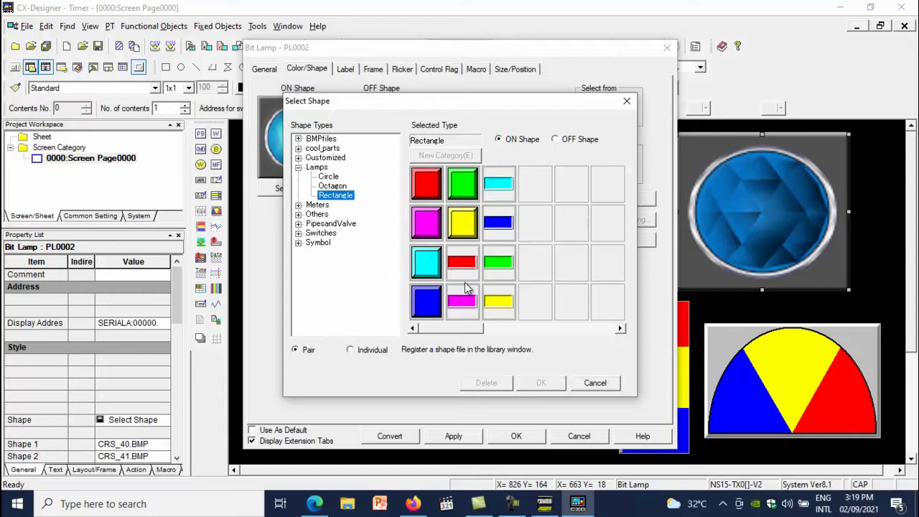
{"action": "left_click", "coordinate": [465, 287]}
{"action": "double_click", "coordinate": [465, 287]}
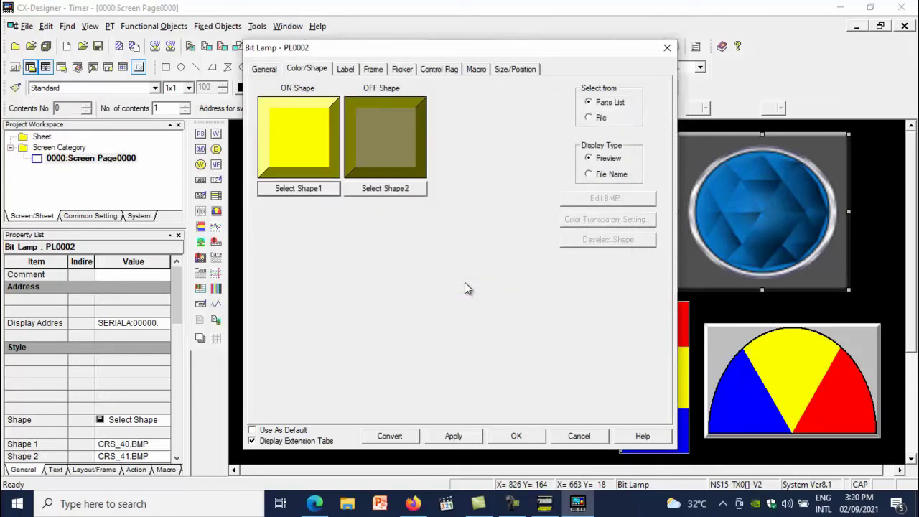
- Label the bit lamp LAMPU in Standard font at size 2x2 and apply its settings
{"action": "key", "text": "ctrl+Tab"}
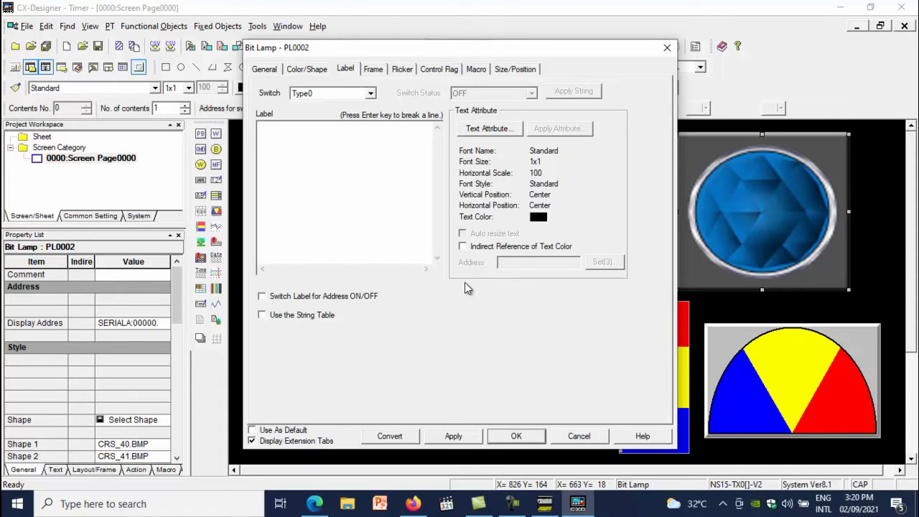
{"action": "type", "text": "LAMPU"}
{"action": "key", "text": "Tab"}
{"action": "key", "text": "space"}
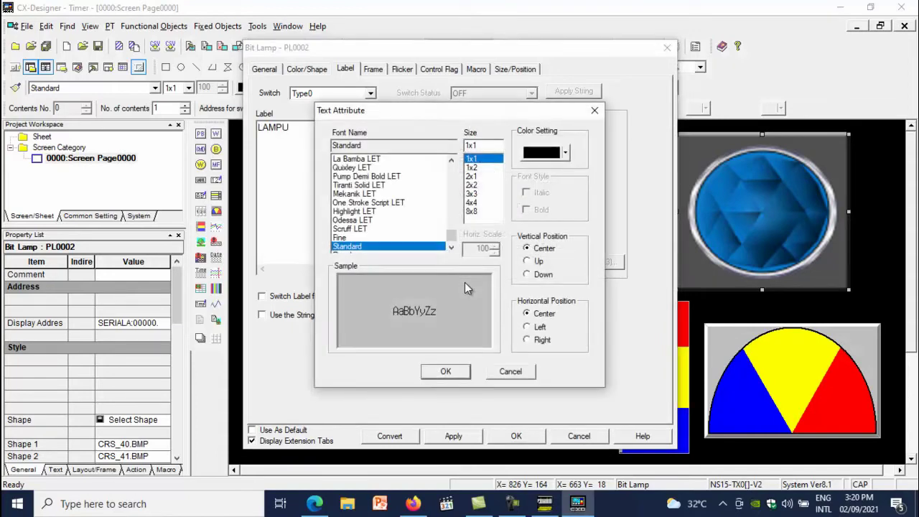
{"action": "key", "text": "Down"}
{"action": "key", "text": "Down"}
{"action": "key", "text": "Down"}
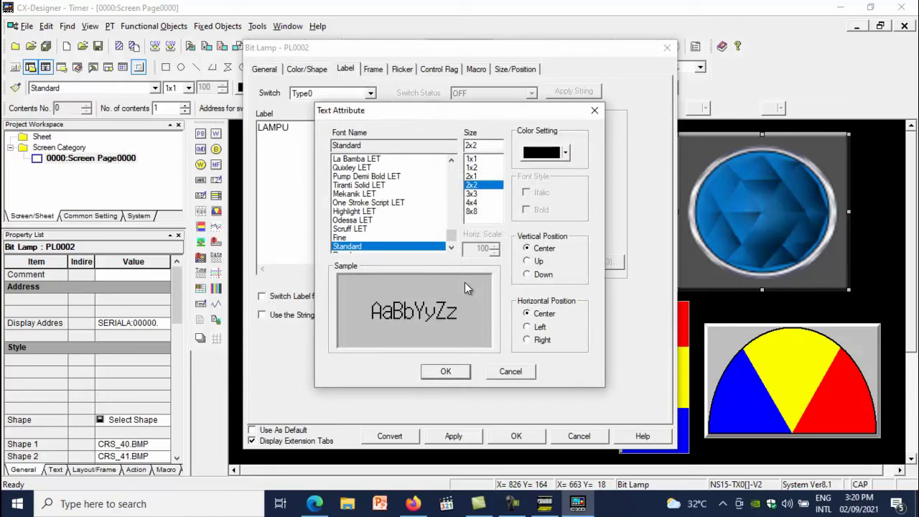
{"action": "key", "text": "Return"}
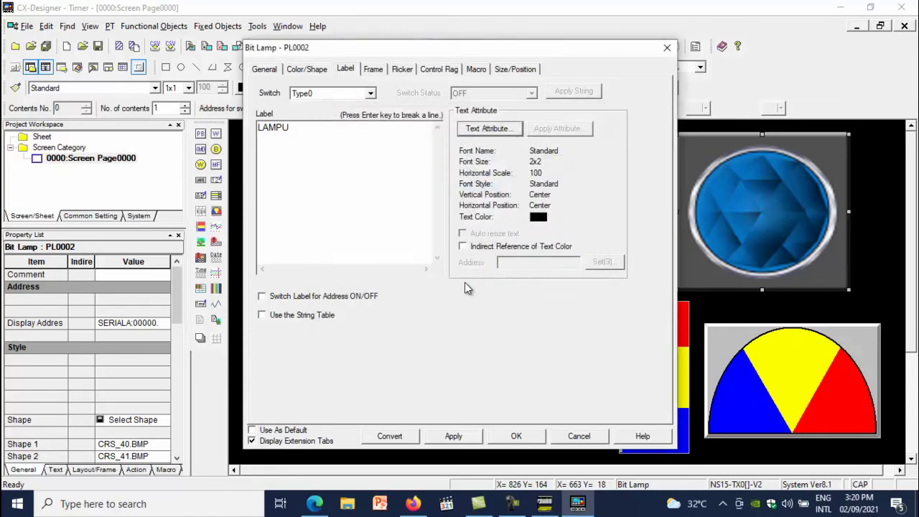
{"action": "key", "text": "Return"}
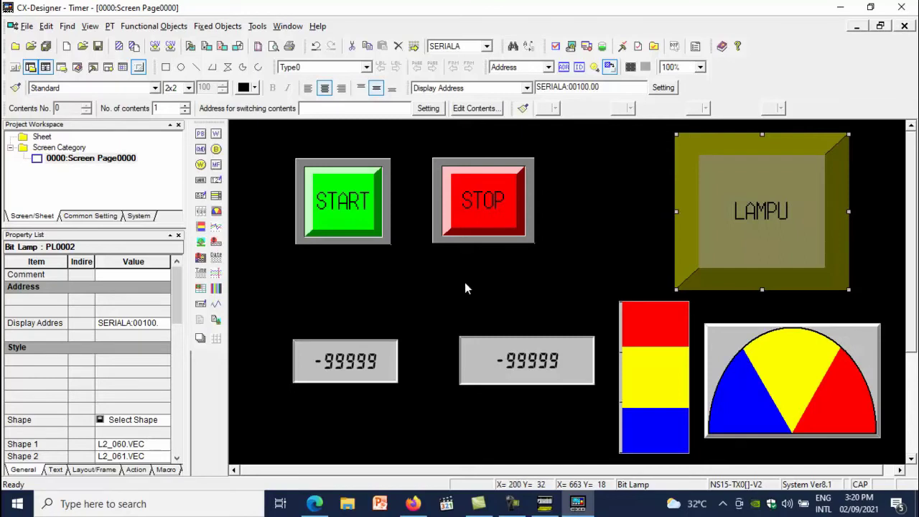
- Place a Label object directly below the first numeral display, slightly wider than the display
{"action": "left_click", "coordinate": [159, 26]}
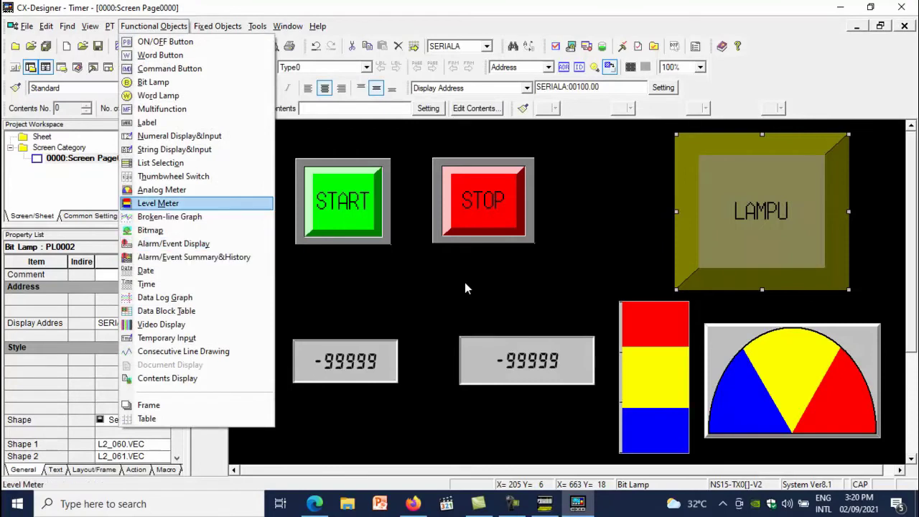
{"action": "left_click", "coordinate": [147, 122]}
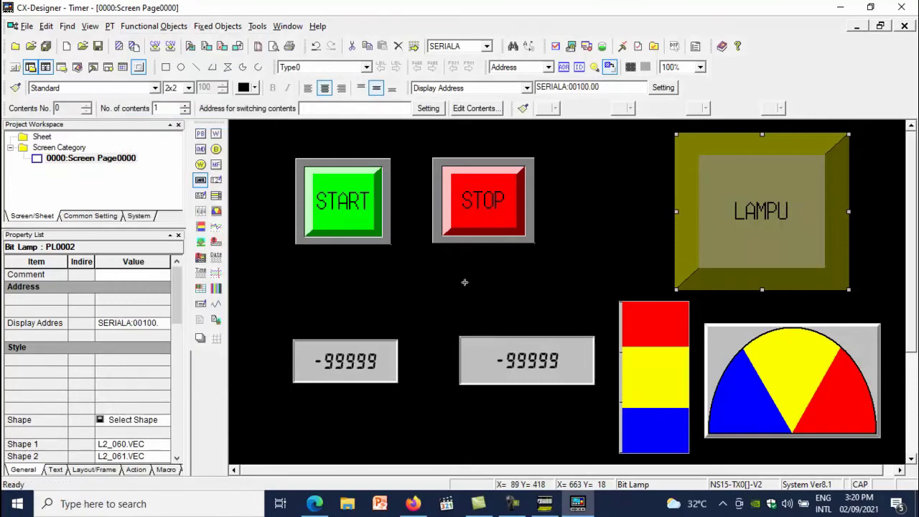
{"action": "left_click_drag", "start_coordinate": [273, 399], "coordinate": [416, 437]}
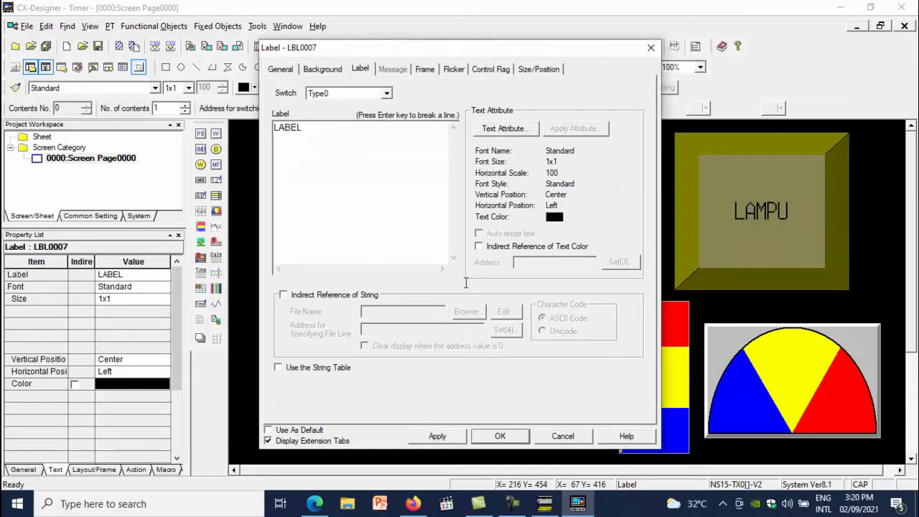
- Set the new label's text to INPUT NILAI TIMER, centred horizontally in Standard font at size 1x1
{"action": "key", "text": "ctrl+a"}
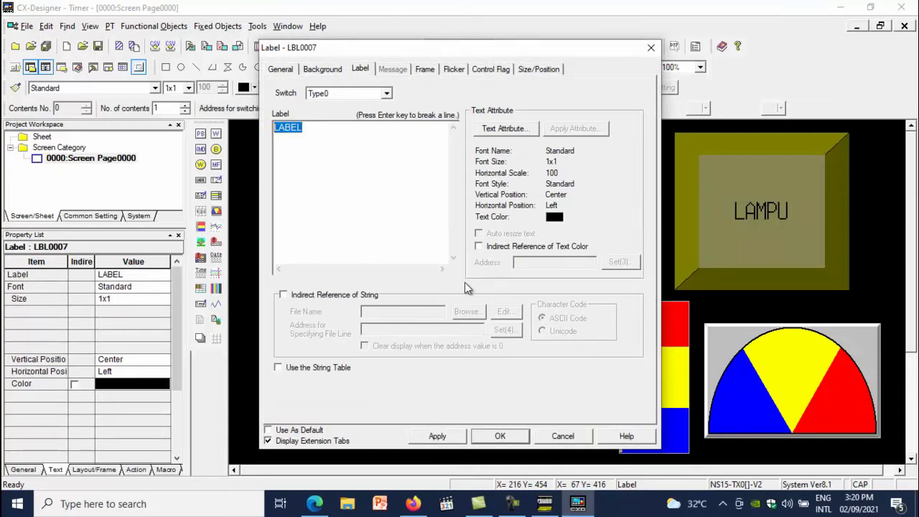
{"action": "type", "text": "IM"}
{"action": "key", "text": "BackSpace"}
{"action": "type", "text": "NPUT N"}
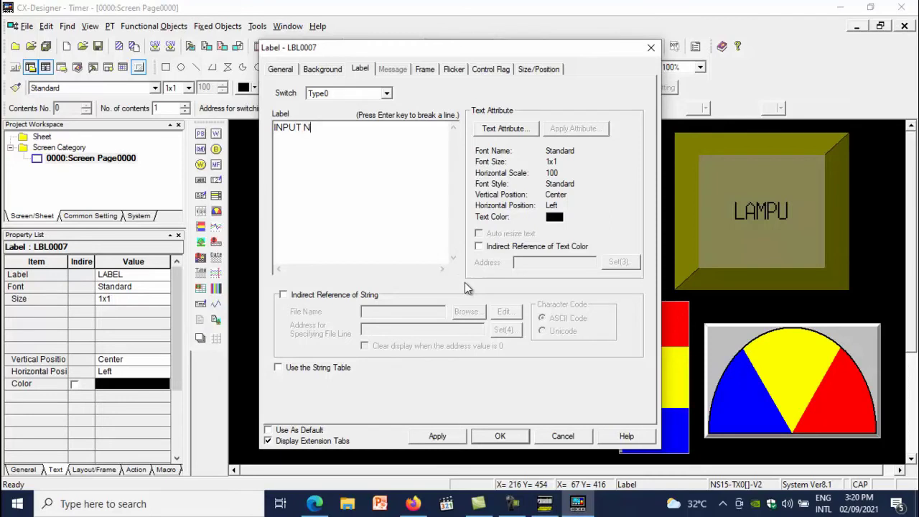
{"action": "type", "text": "ILAI TIMER"}
{"action": "key", "text": "Tab"}
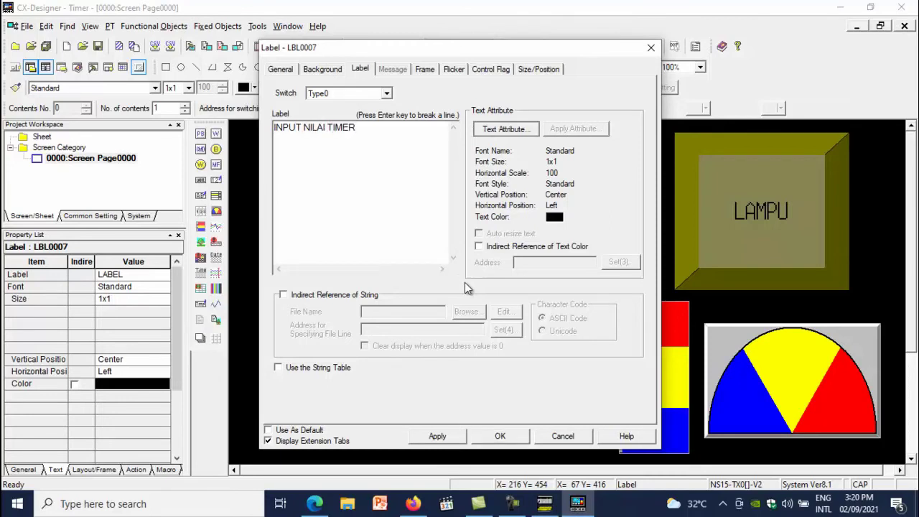
{"action": "key", "text": "Return"}
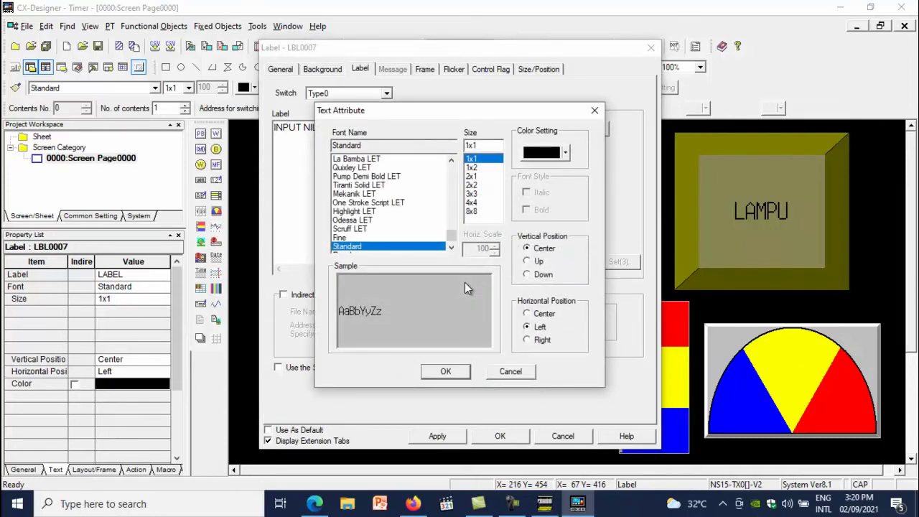
{"action": "key", "text": "Up"}
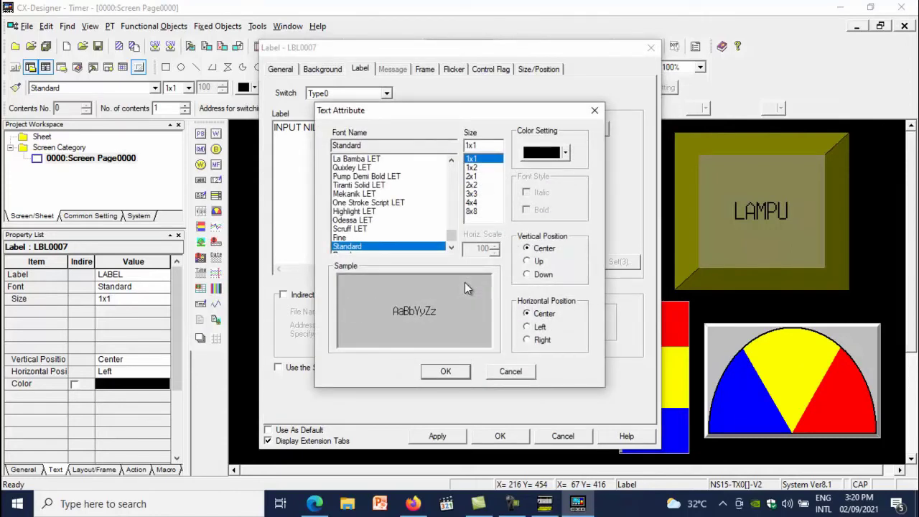
{"action": "key", "text": "Return"}
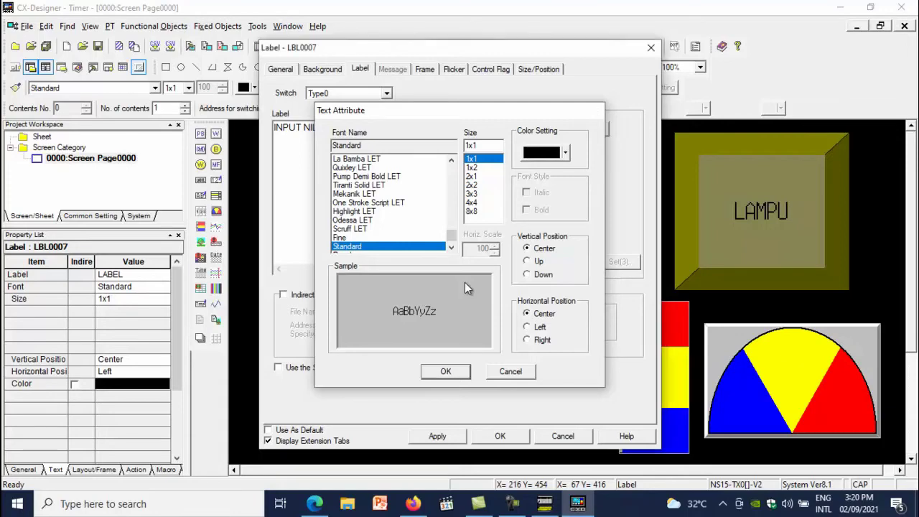
{"action": "key", "text": "Return"}
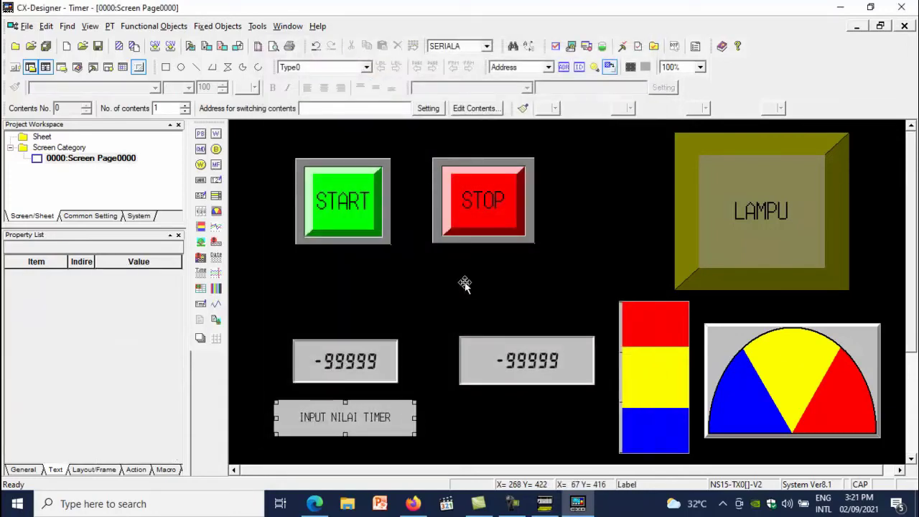
{"action": "left_click", "coordinate": [465, 288]}
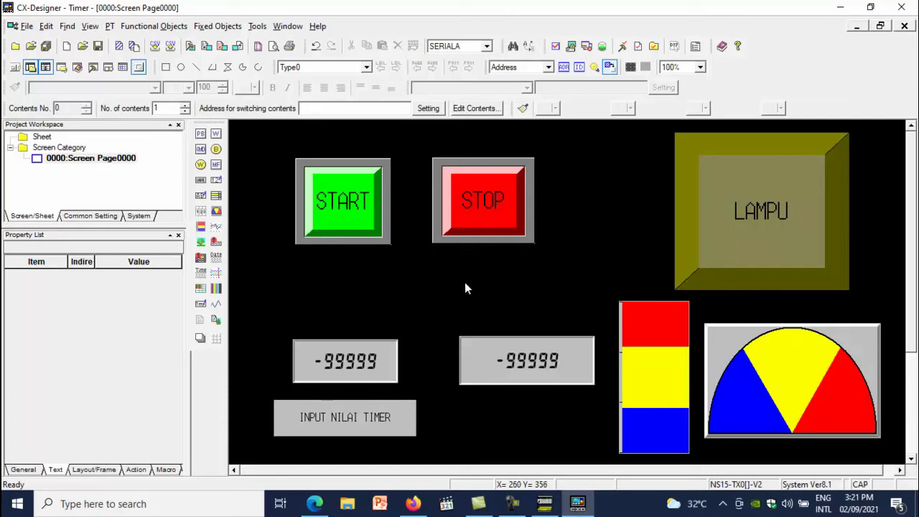
- Set the first numeral display's address to the DM Data Memory area, word 0, on host SERIALA
{"action": "double_click", "coordinate": [464, 283]}
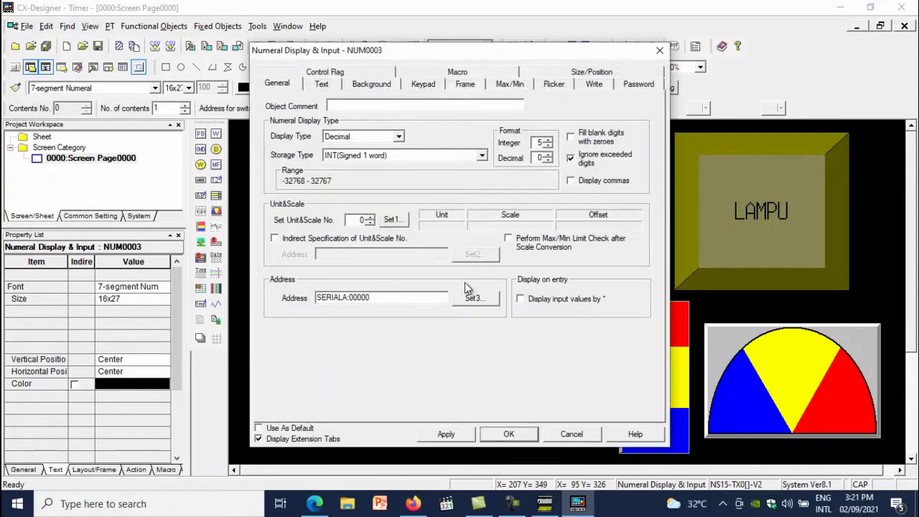
{"action": "left_click", "coordinate": [468, 295]}
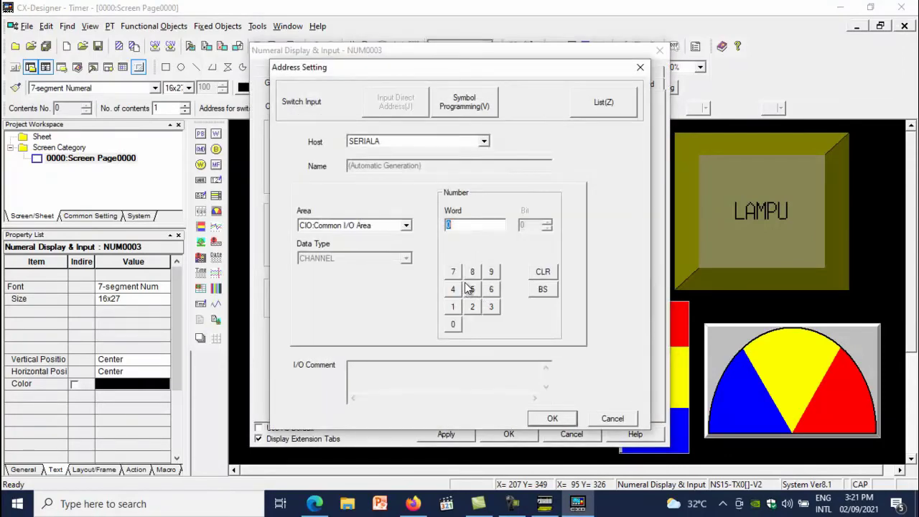
{"action": "left_click", "coordinate": [406, 225]}
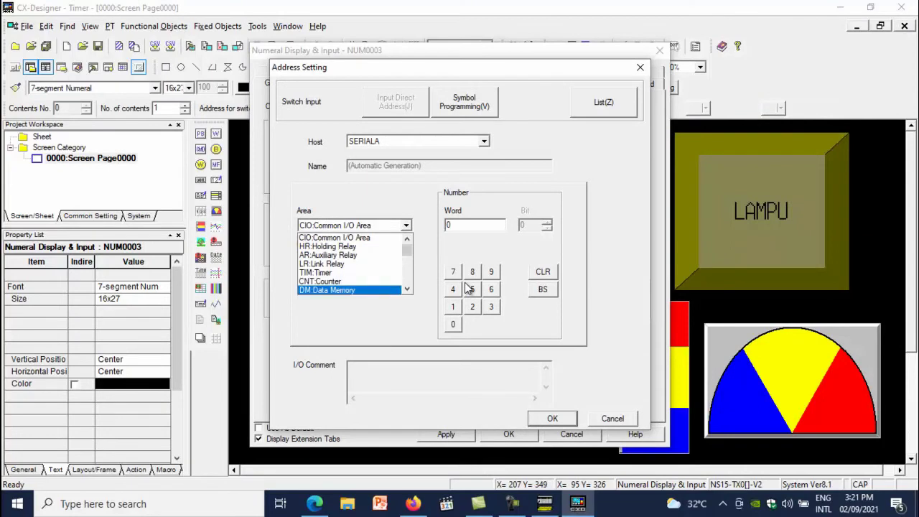
{"action": "key", "text": "Return"}
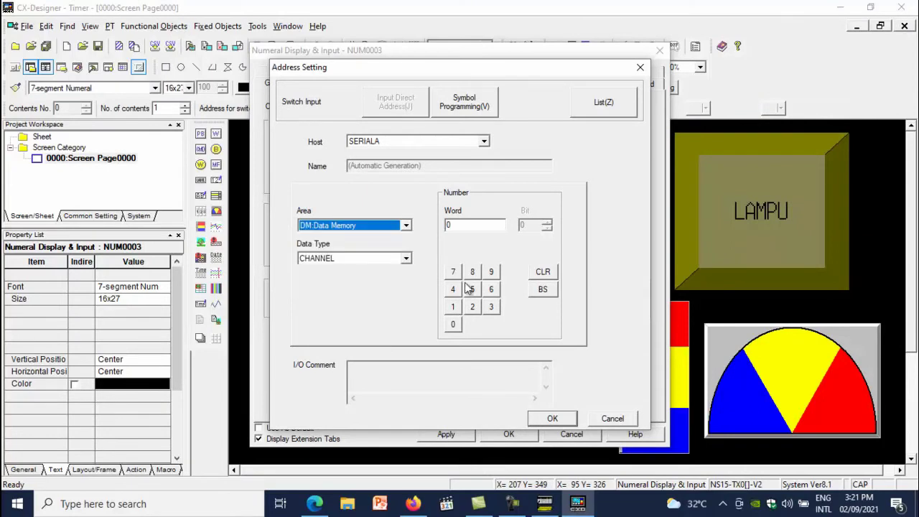
{"action": "key", "text": "Return"}
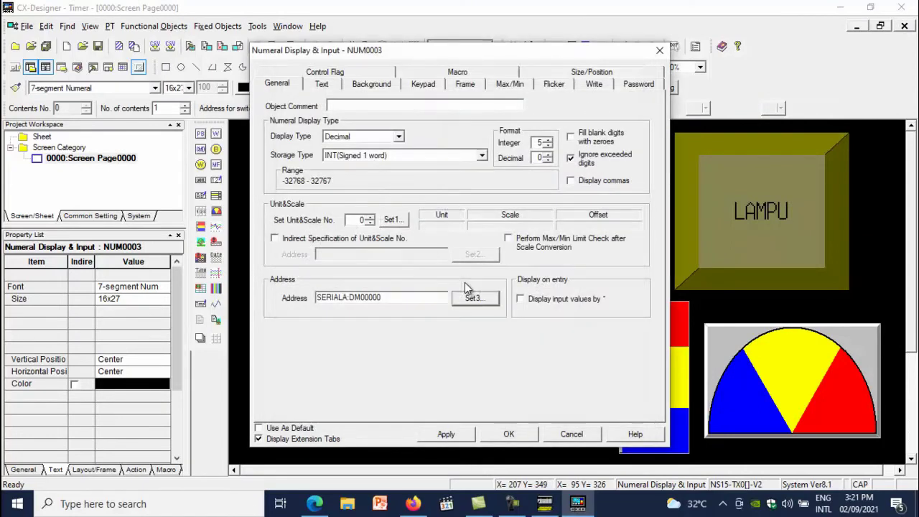
- Set the first numeral display's storage type to BCD2(Unsigned 1 word) and accept its settings
{"action": "left_click", "coordinate": [482, 155]}
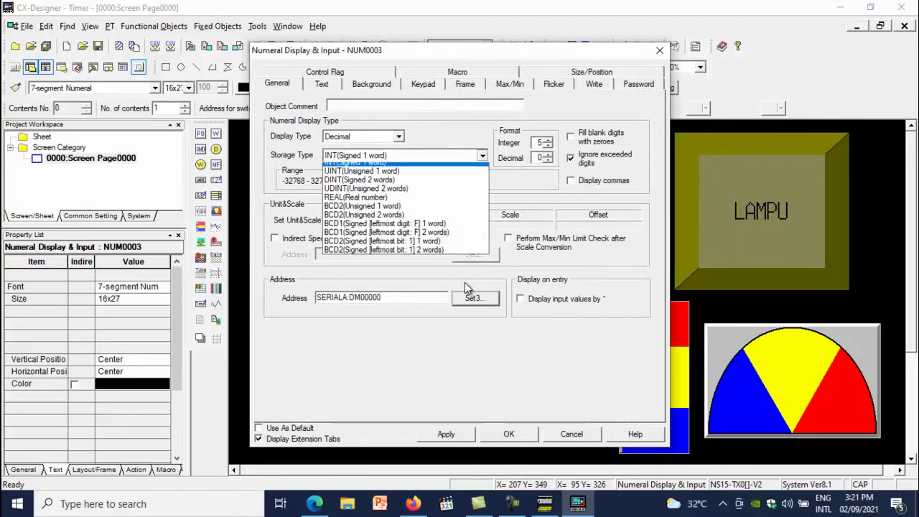
{"action": "key", "text": "Up"}
{"action": "key", "text": "Up"}
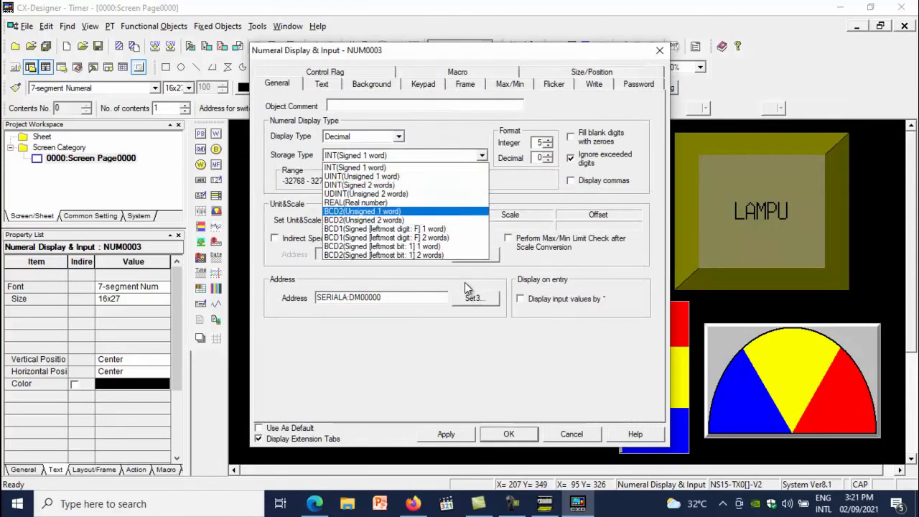
{"action": "key", "text": "Return"}
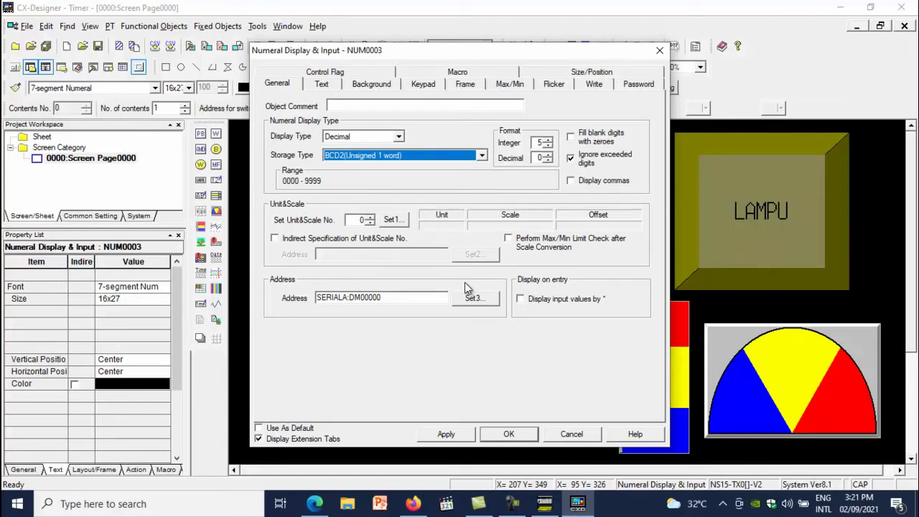
{"action": "key", "text": "Return"}
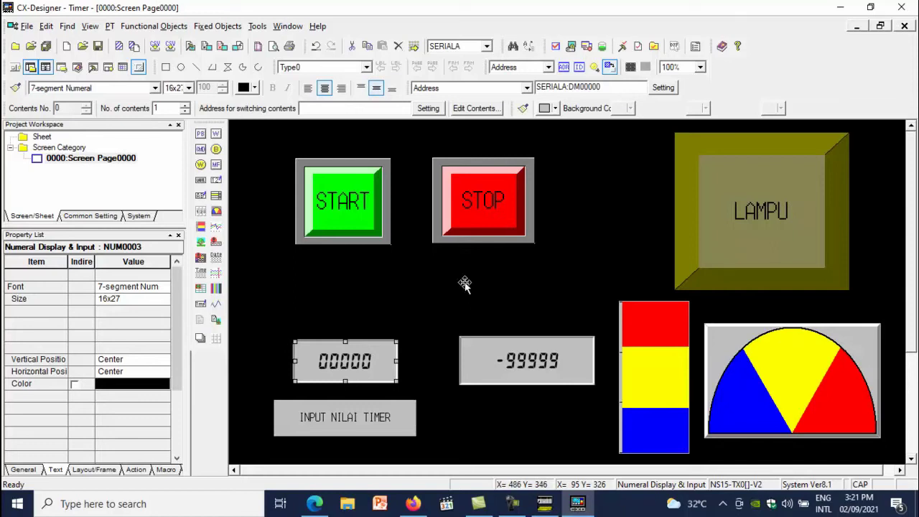
- Set the second numeral display's storage type to BCD2(Unsigned 1 word) and its address to the TIM Timer area, word 0, on host SERIALA
{"action": "left_click_drag", "start_coordinate": [557, 354], "coordinate": [561, 354]}
{"action": "double_click", "coordinate": [554, 357]}
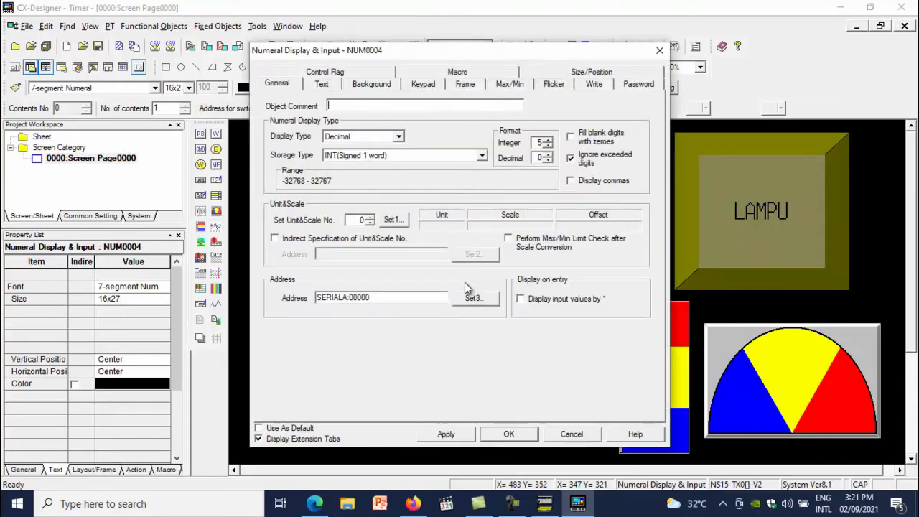
{"action": "left_click", "coordinate": [481, 155]}
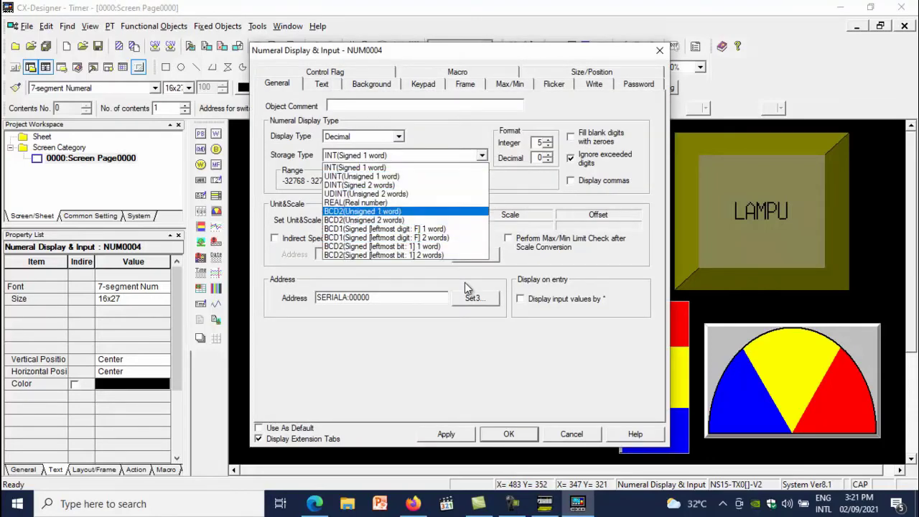
{"action": "key", "text": "Return"}
{"action": "left_click", "coordinate": [474, 297]}
{"action": "left_click", "coordinate": [407, 226]}
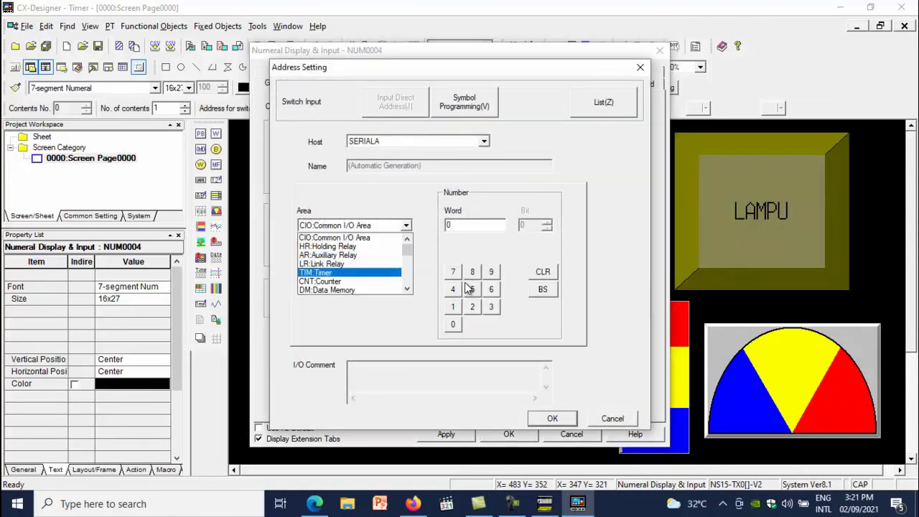
{"action": "key", "text": "Return"}
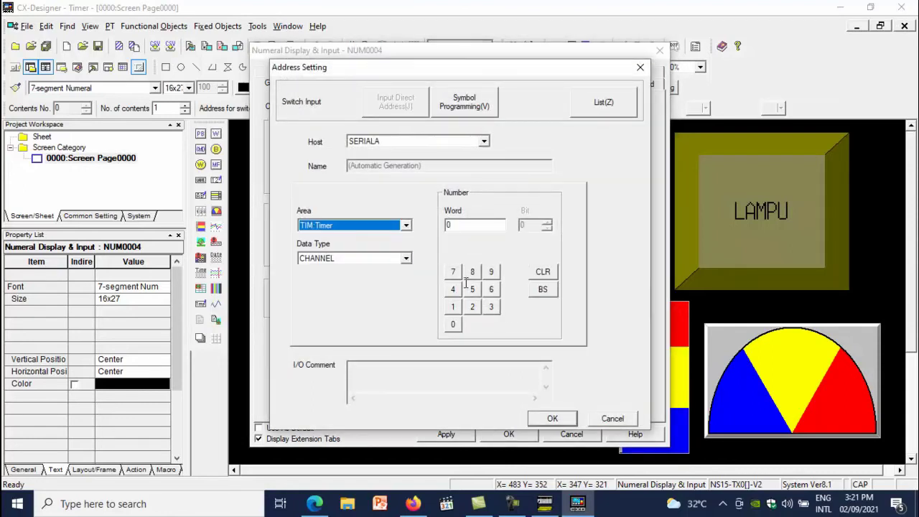
{"action": "key", "text": "Return"}
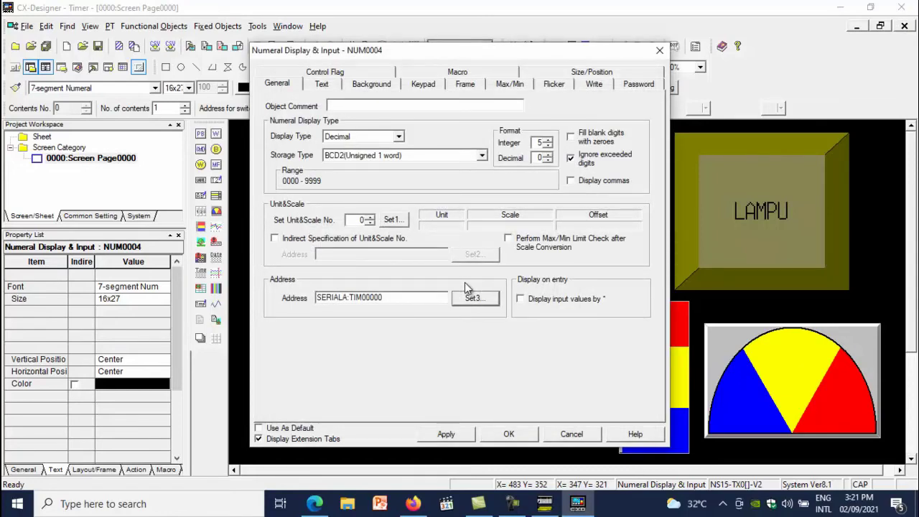
{"action": "key", "text": "Return"}
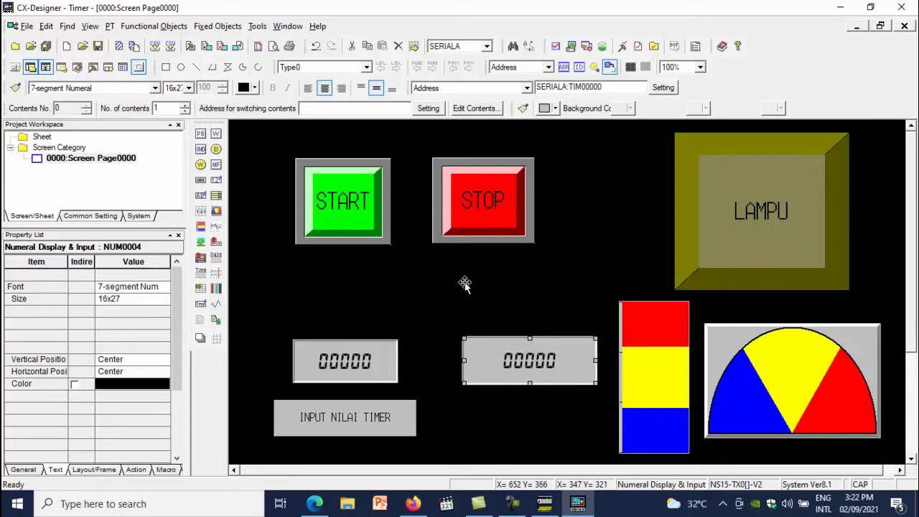
- Set the level meter's storage type to BCD2(Unsigned 1 word) and its address to TIM Timer word 0, keeping the default range settings
{"action": "double_click", "coordinate": [666, 366]}
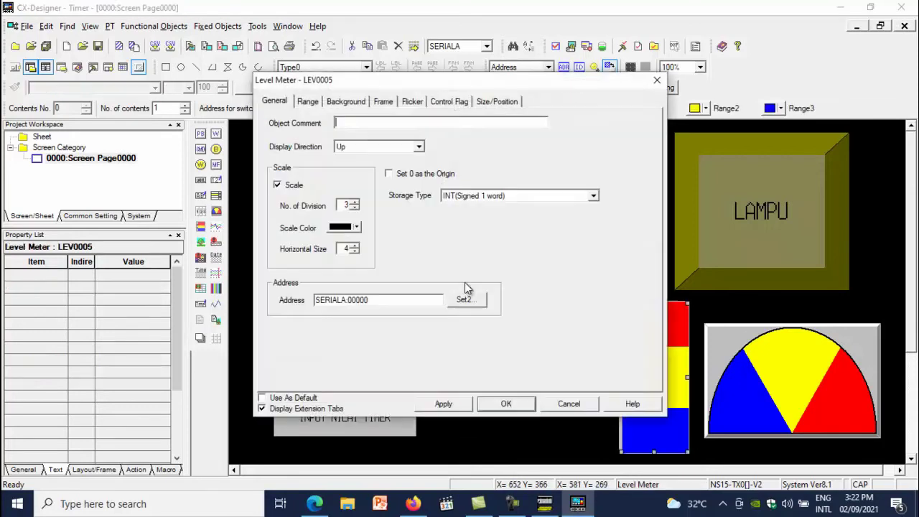
{"action": "left_click", "coordinate": [592, 195]}
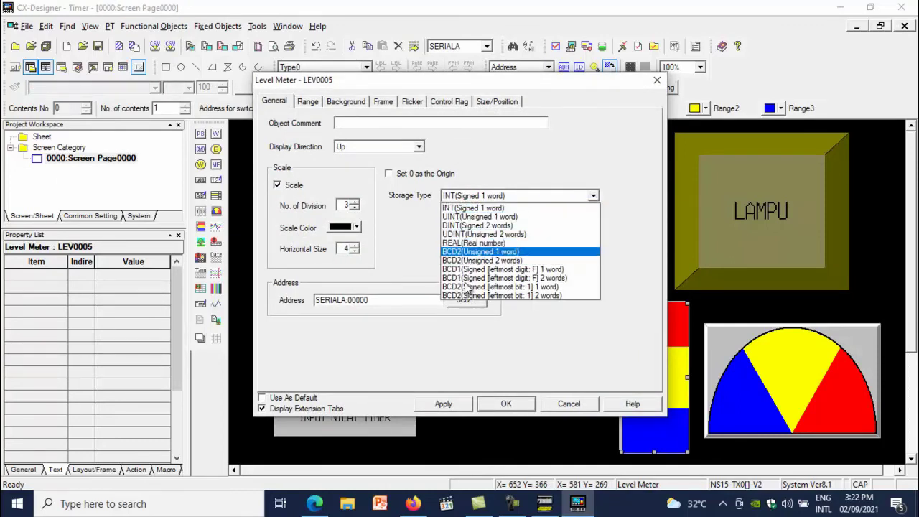
{"action": "left_click", "coordinate": [479, 252]}
{"action": "left_click", "coordinate": [465, 300]}
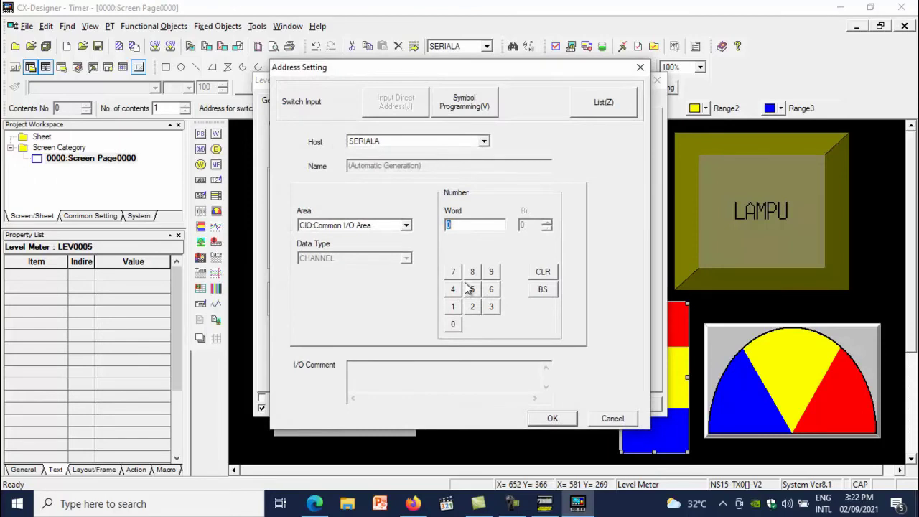
{"action": "left_click", "coordinate": [406, 225]}
{"action": "left_click", "coordinate": [345, 278]}
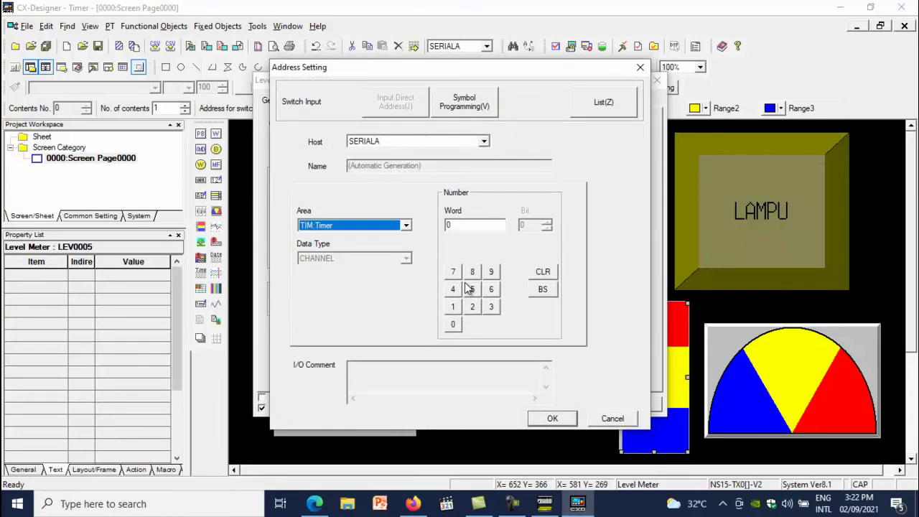
{"action": "left_click", "coordinate": [552, 418]}
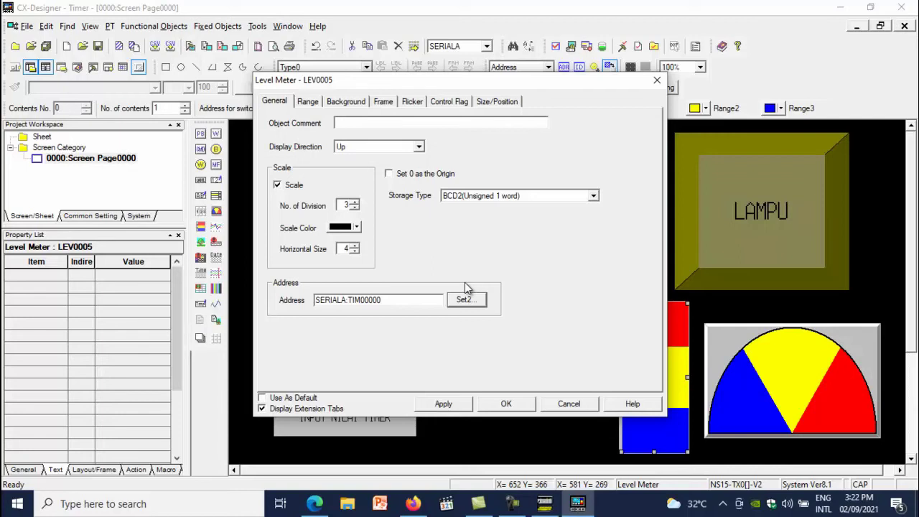
{"action": "key", "text": "ctrl+Tab"}
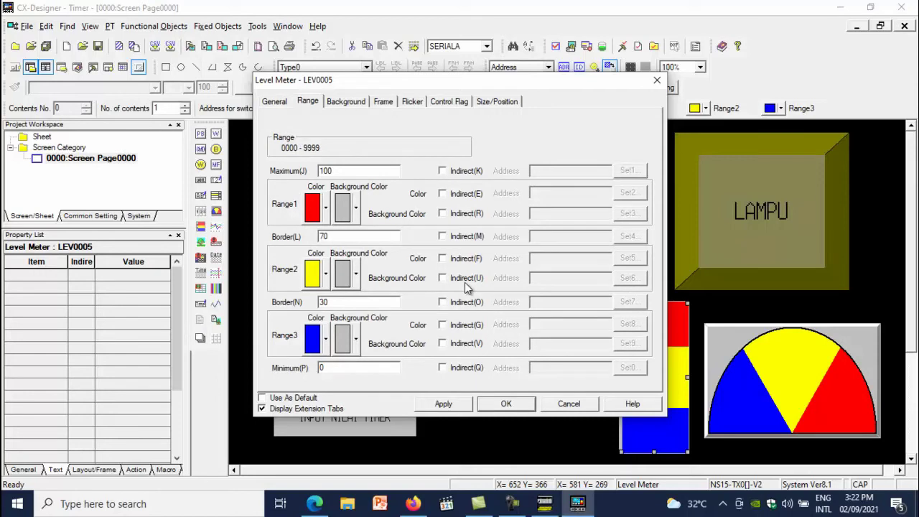
{"action": "key", "text": "Return"}
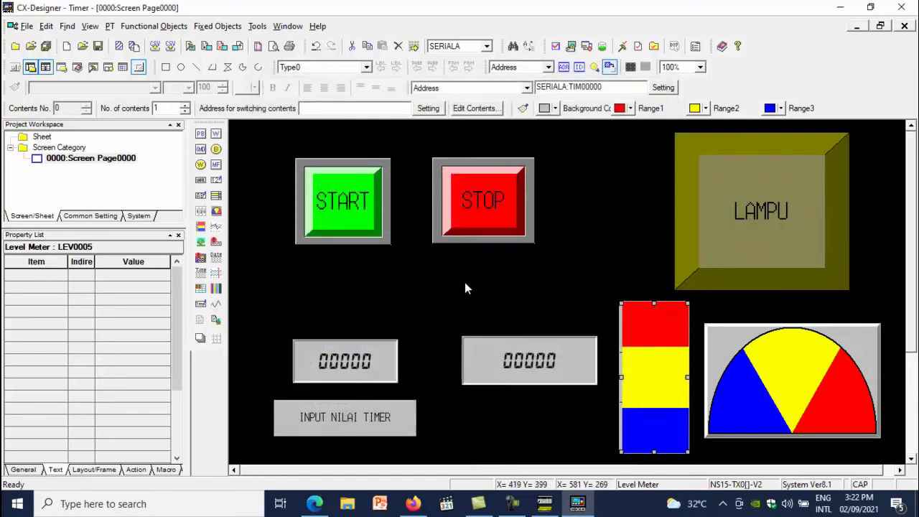
- Set the analogue meter's address to TIM Timer word 0 and its storage type to BCD2(Unsigned 1 word), keeping the default range settings
{"action": "double_click", "coordinate": [828, 399]}
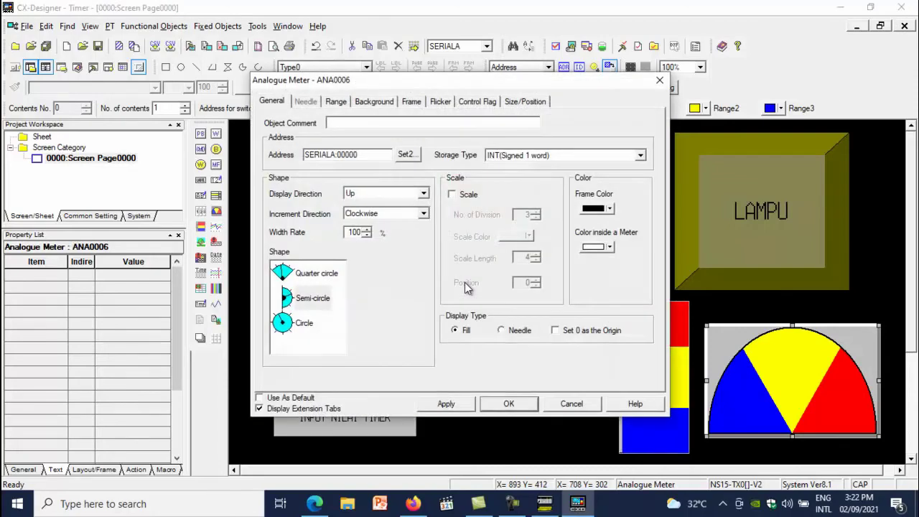
{"action": "left_click", "coordinate": [408, 154]}
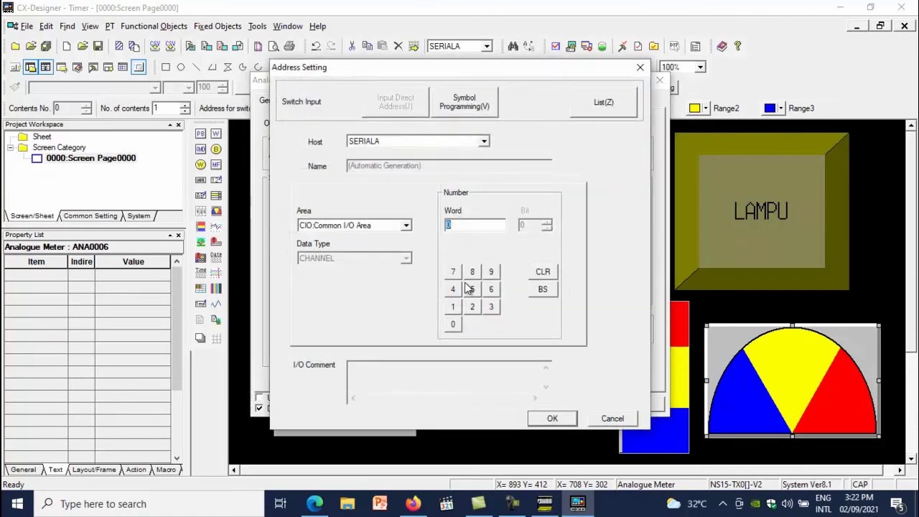
{"action": "left_click", "coordinate": [405, 225]}
{"action": "left_click", "coordinate": [353, 272]}
{"action": "key", "text": "Return"}
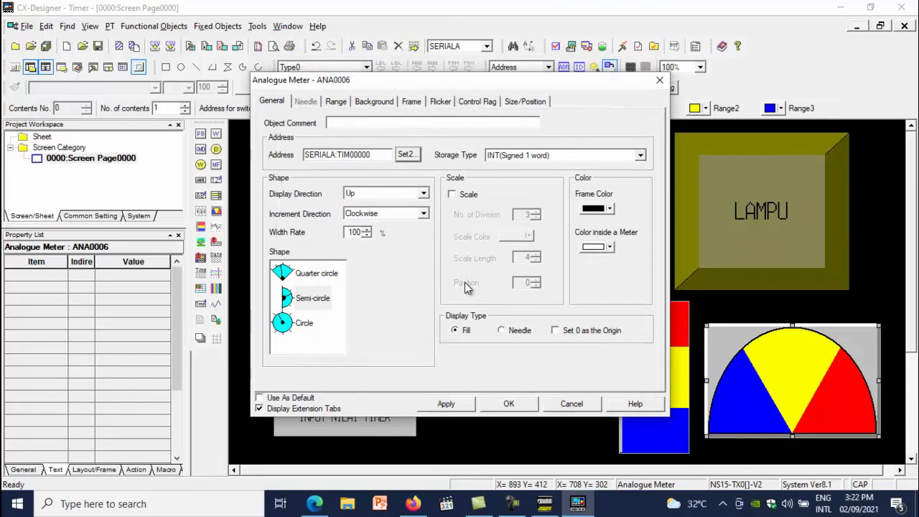
{"action": "left_click", "coordinate": [639, 155]}
{"action": "key", "text": "Return"}
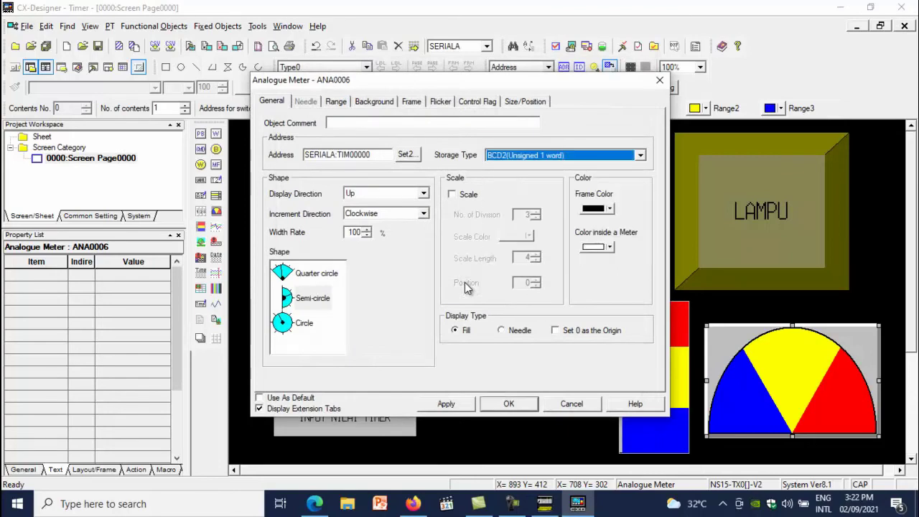
{"action": "key", "text": "ctrl+Tab"}
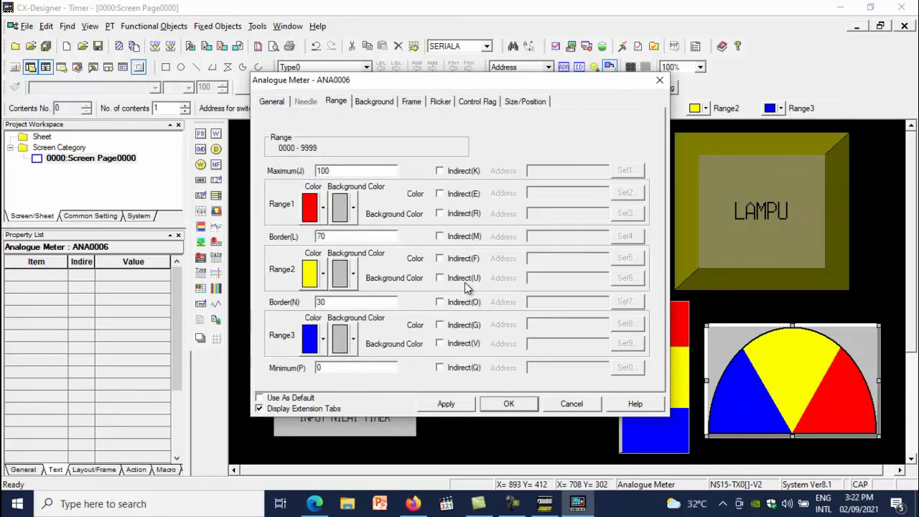
{"action": "key", "text": "Return"}
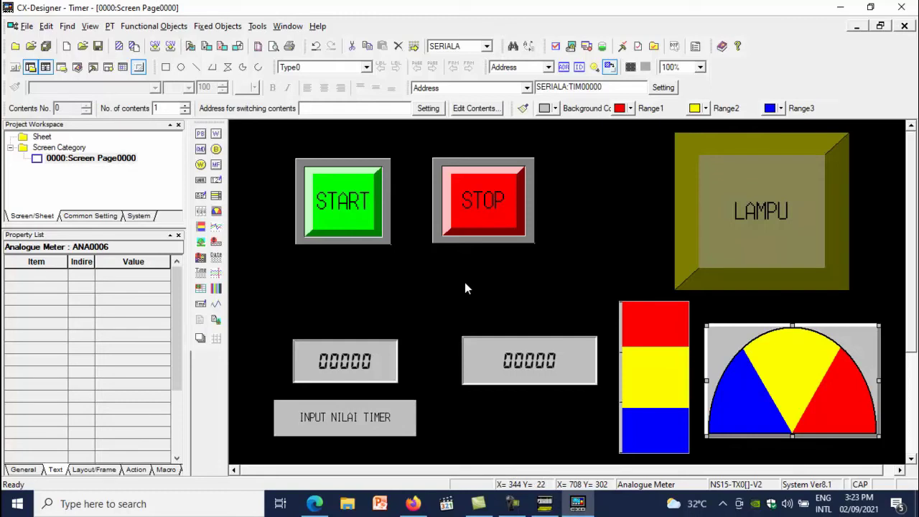
- Save the changes to Screen Page0000 and start an offline test of the screen
{"action": "key", "text": "alt+t"}
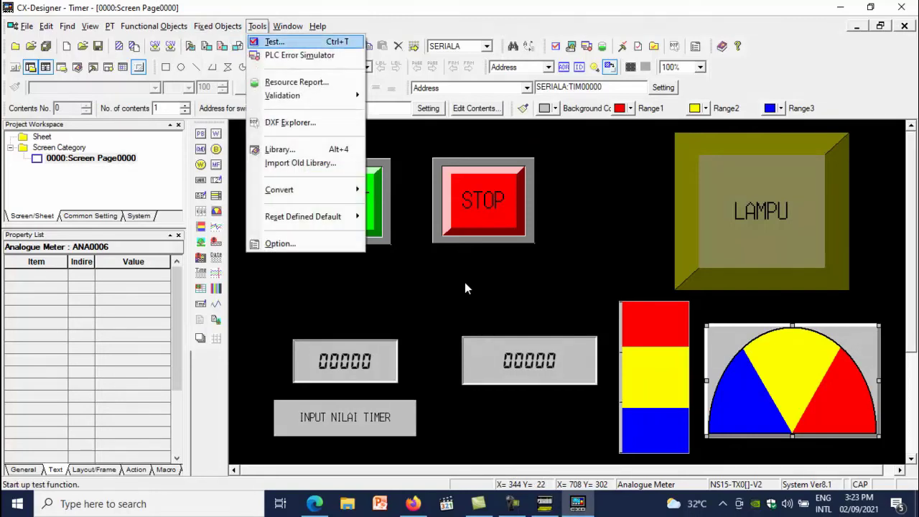
{"action": "key", "text": "Return"}
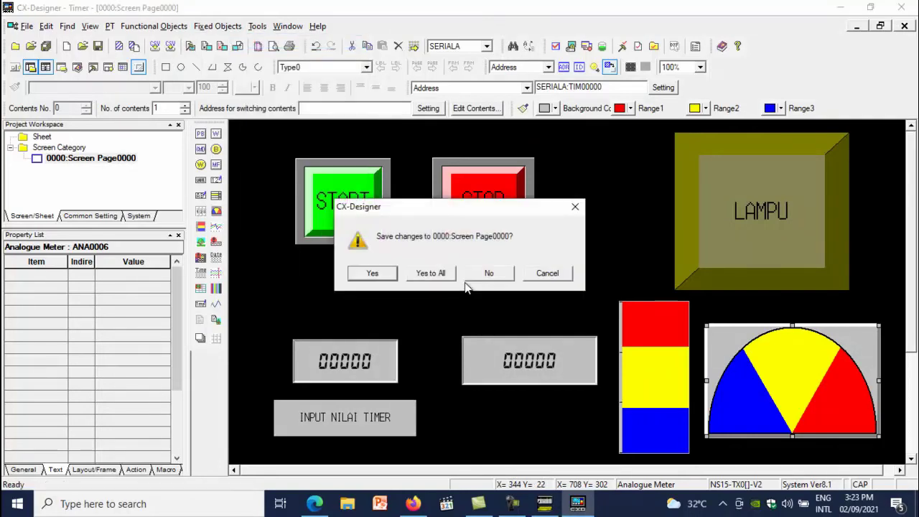
{"action": "key", "text": "Return"}
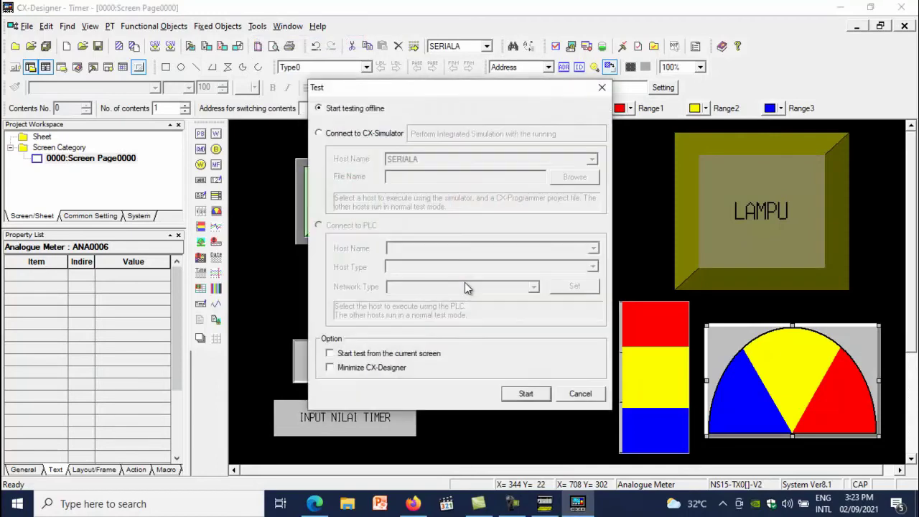
{"action": "key", "text": "Return"}
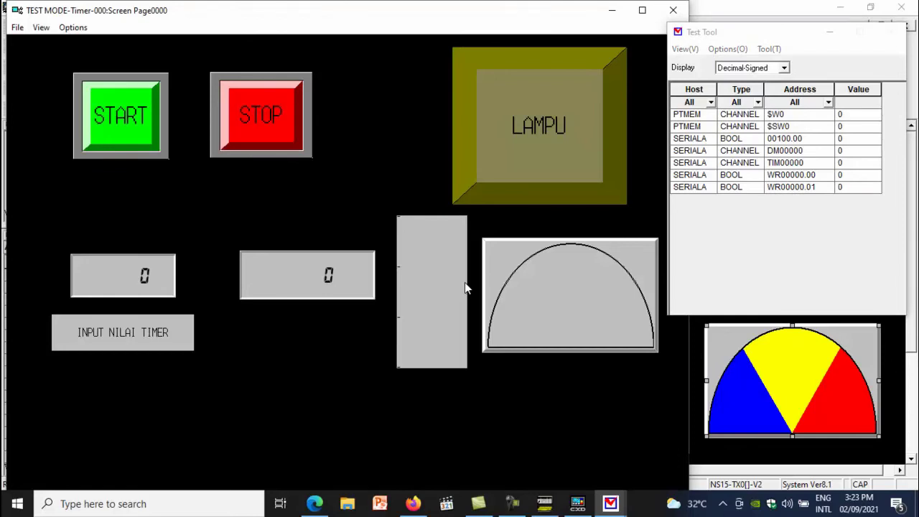
- Test the timer input by entering 100 in the numeral display above INPUT NILAI TIMER, and exit the test mode
{"action": "key", "text": "Return"}
{"action": "type", "text": "100"}
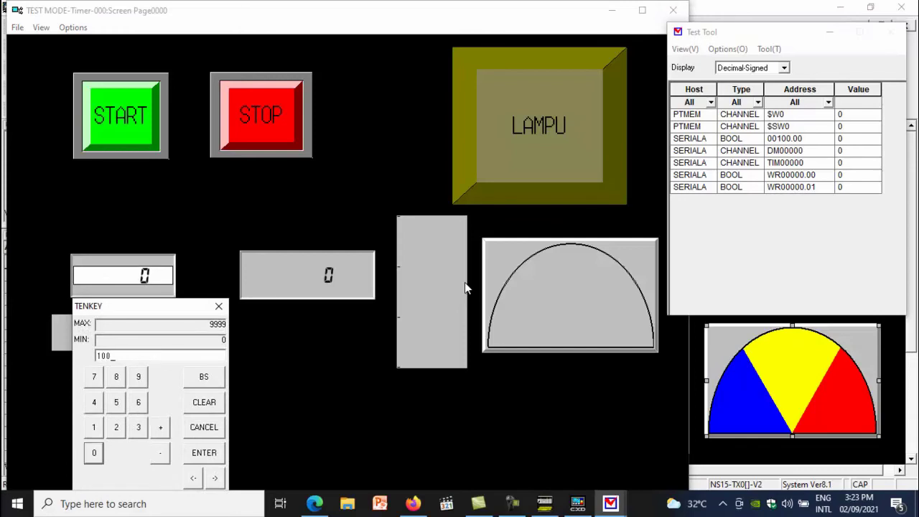
{"action": "key", "text": "Return"}
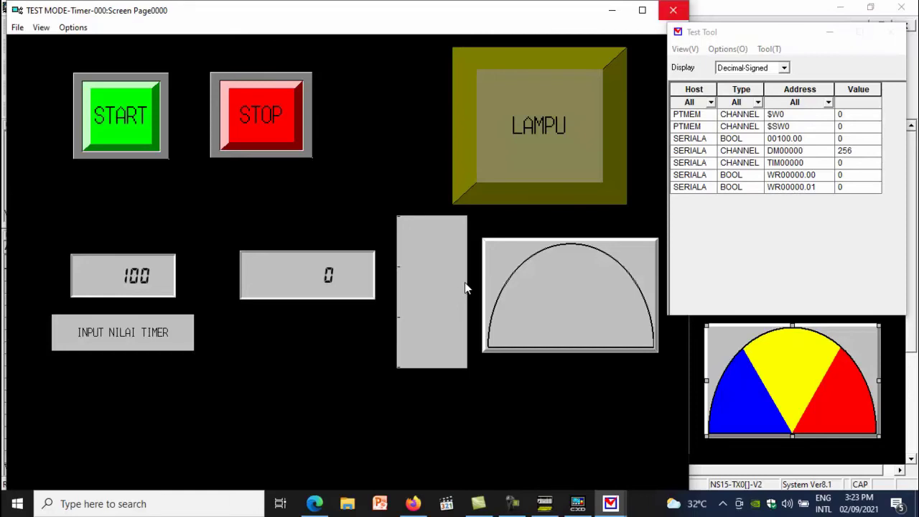
{"action": "key", "text": "alt+F4"}
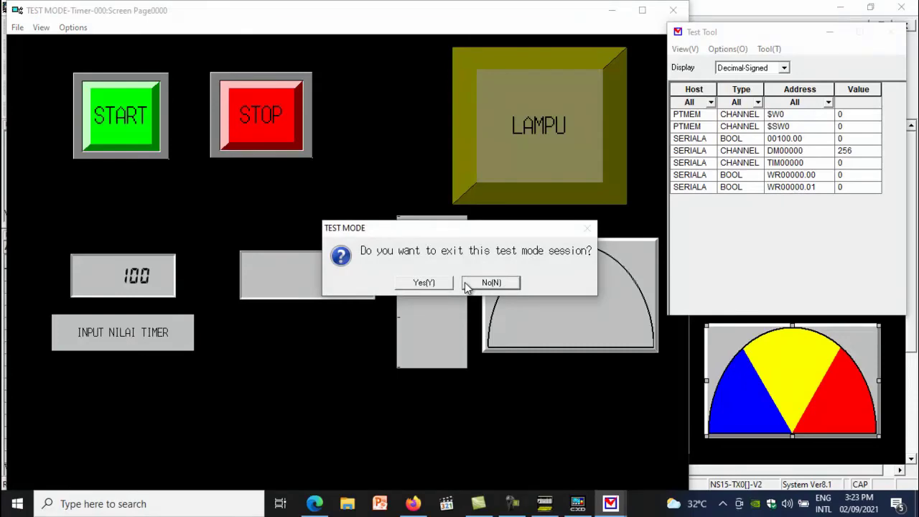
{"action": "left_click", "coordinate": [465, 285]}
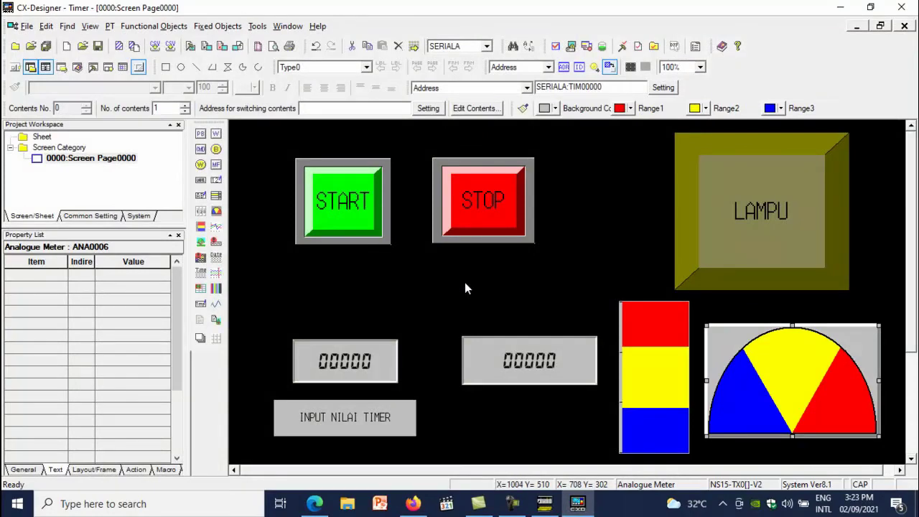
- Draw a wide label below the level meter and analogue meter, centring it roughly beneath the monitoring objects
{"action": "scroll", "coordinate": [465, 288], "scroll_direction": "down", "scroll_amount": 2}
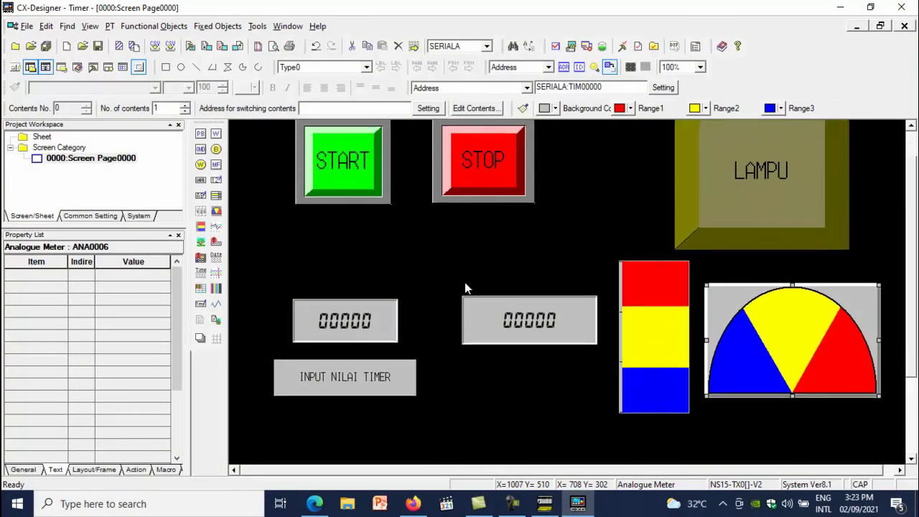
{"action": "scroll", "coordinate": [465, 288], "scroll_direction": "down", "scroll_amount": 1}
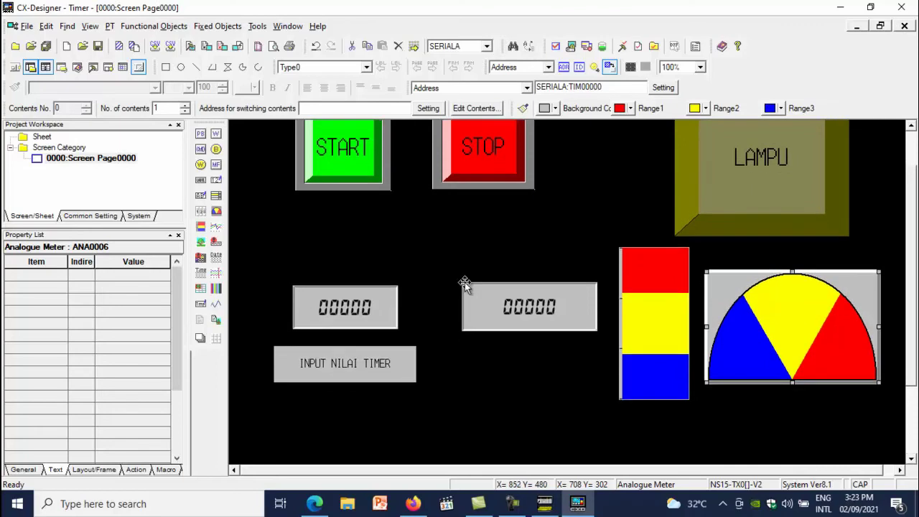
{"action": "key", "text": "alt+o"}
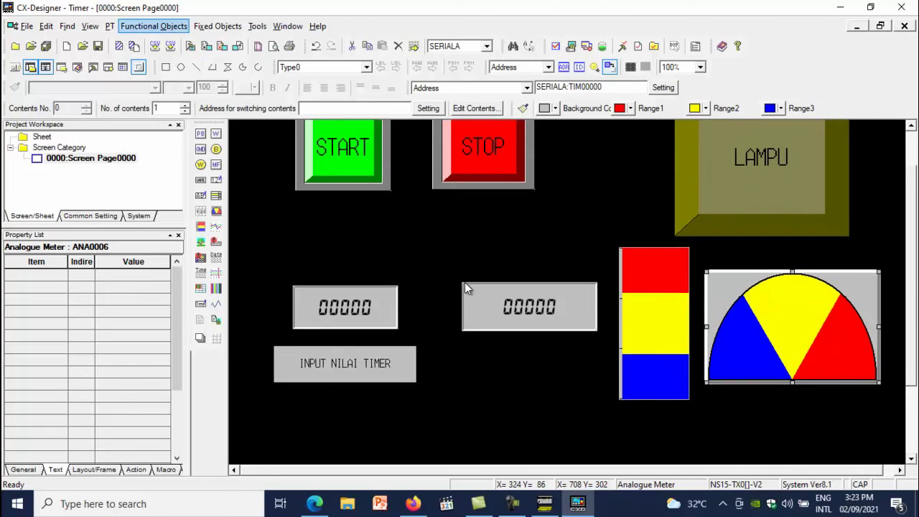
{"action": "key", "text": "Return"}
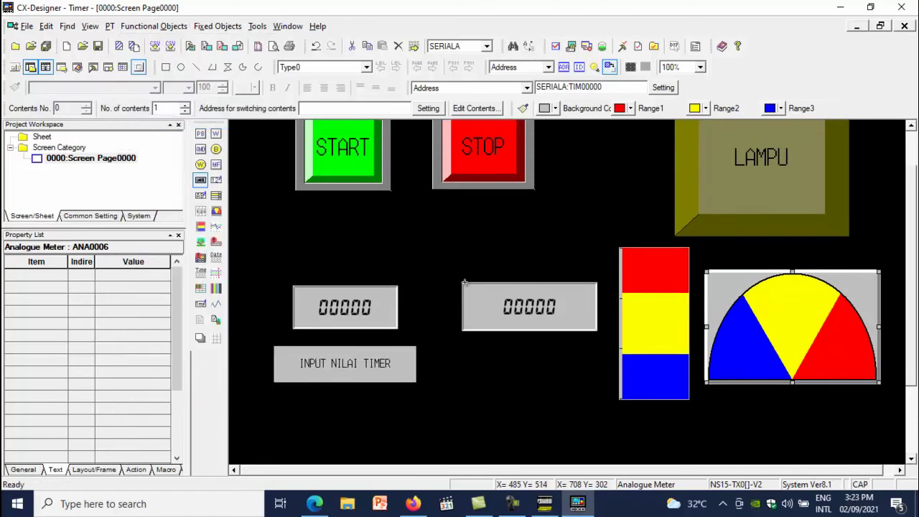
{"action": "left_click_drag", "start_coordinate": [554, 413], "coordinate": [814, 451]}
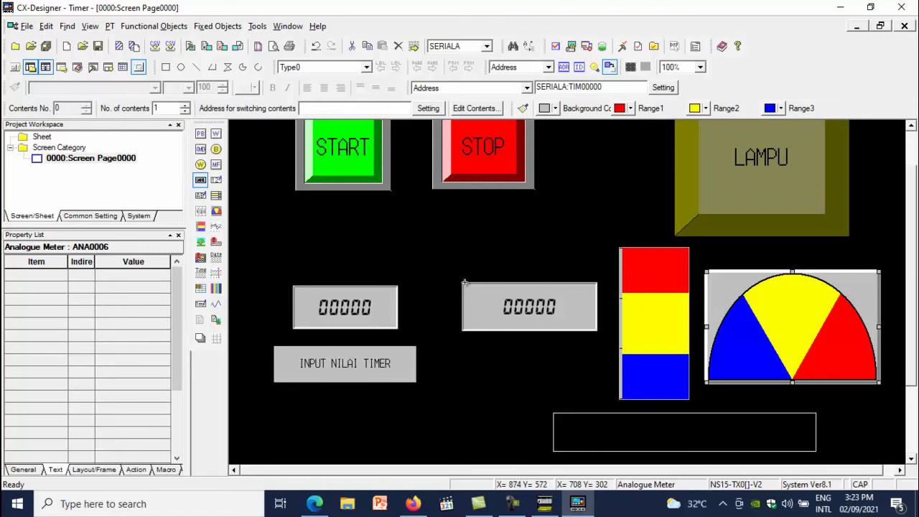
{"action": "left_click_drag", "start_coordinate": [767, 418], "coordinate": [743, 414]}
- Set the new label's text to MONITORING NILAI TIMER
{"action": "key", "text": "Return"}
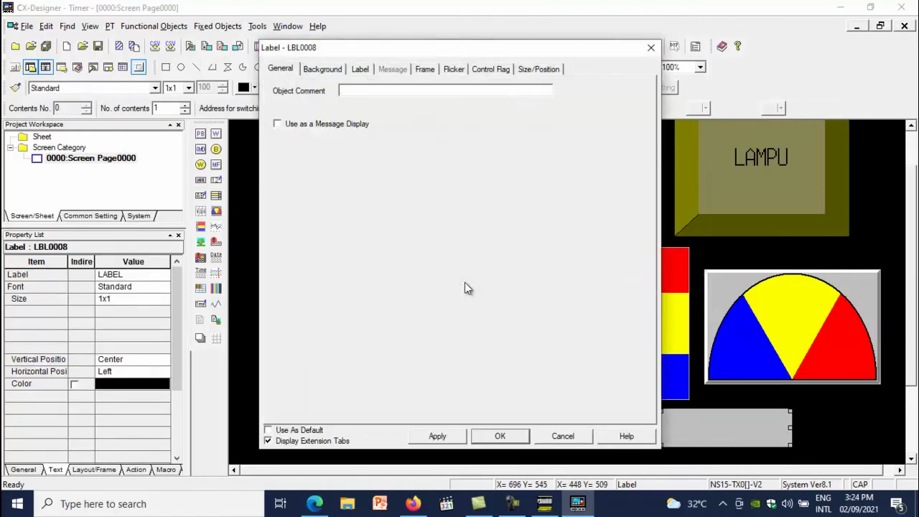
{"action": "left_click", "coordinate": [360, 69]}
{"action": "left_click_drag", "start_coordinate": [304, 128], "coordinate": [270, 127]}
{"action": "type", "text": "MON"}
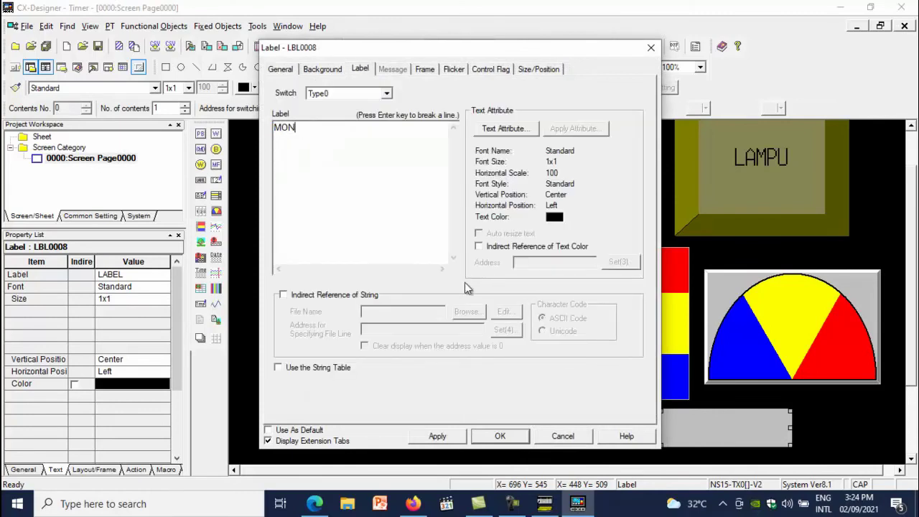
{"action": "type", "text": "ITORING "}
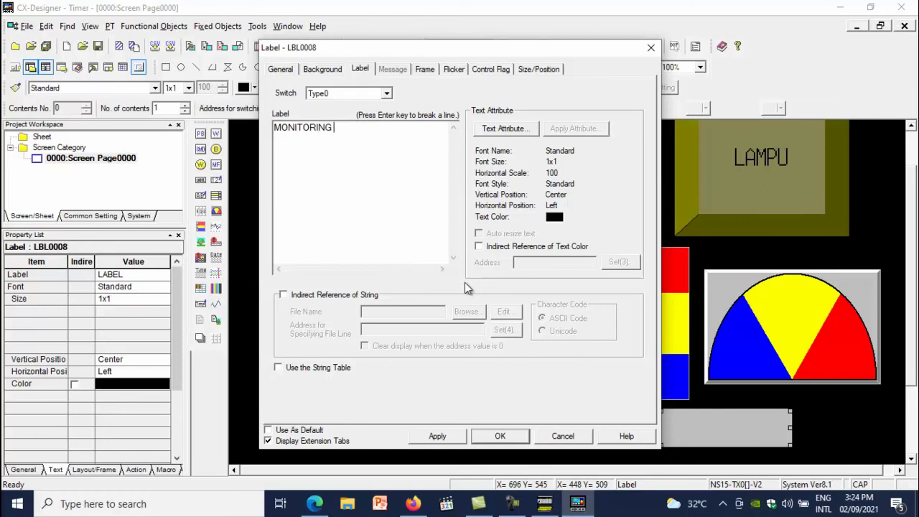
{"action": "type", "text": "NILAI TIMER"}
- Centre the MONITORING NILAI TIMER text horizontally, set its Standard font size to 2x2, and apply the label settings
{"action": "key", "text": "Tab"}
{"action": "key", "text": "Return"}
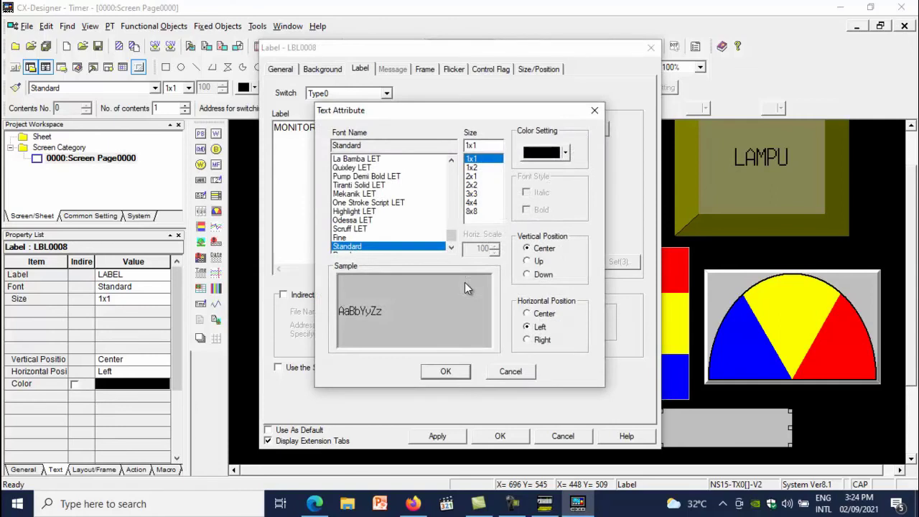
{"action": "key", "text": "Up"}
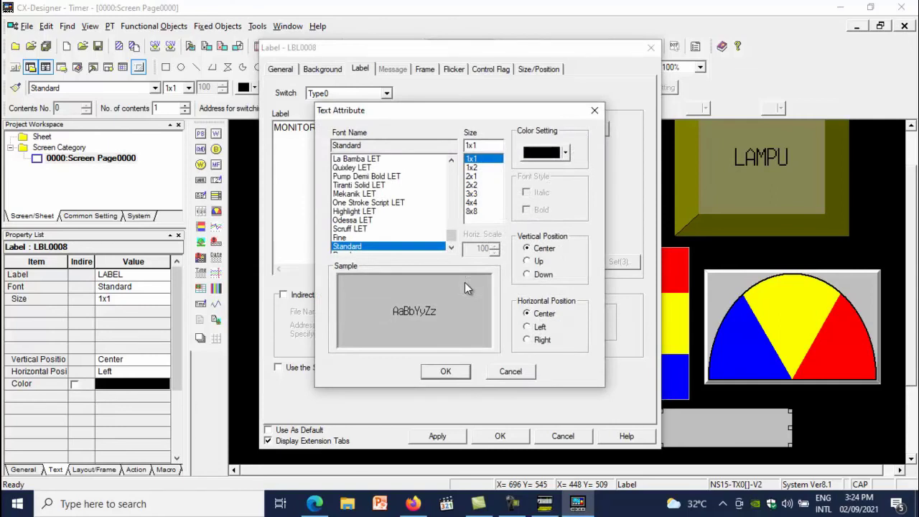
{"action": "key", "text": "Down"}
{"action": "key", "text": "Down"}
{"action": "key", "text": "Down"}
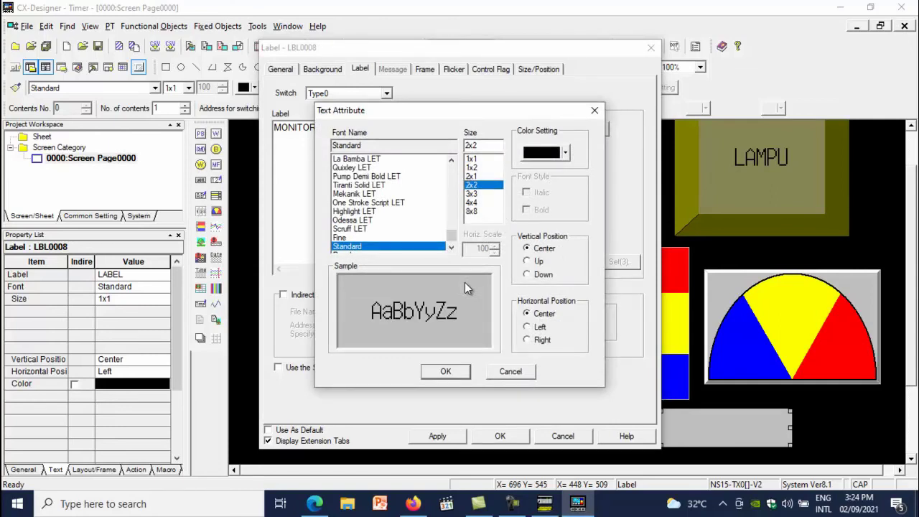
{"action": "key", "text": "Return"}
{"action": "key", "text": "Return"}
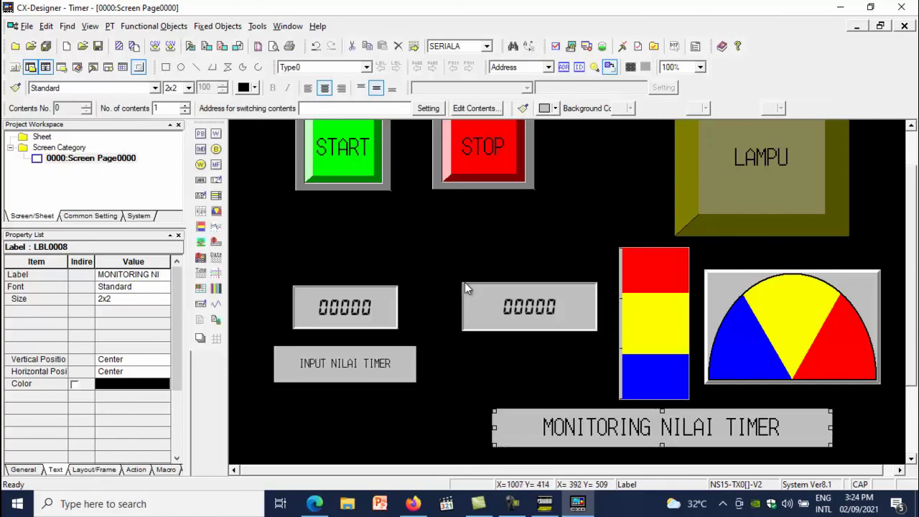
- Save the screen, switch to CX-Programmer, and start the integrated simulation with the CX-Designer project Timer
{"action": "scroll", "coordinate": [465, 288], "scroll_direction": "up", "scroll_amount": 3}
{"action": "key", "text": "ctrl+s"}
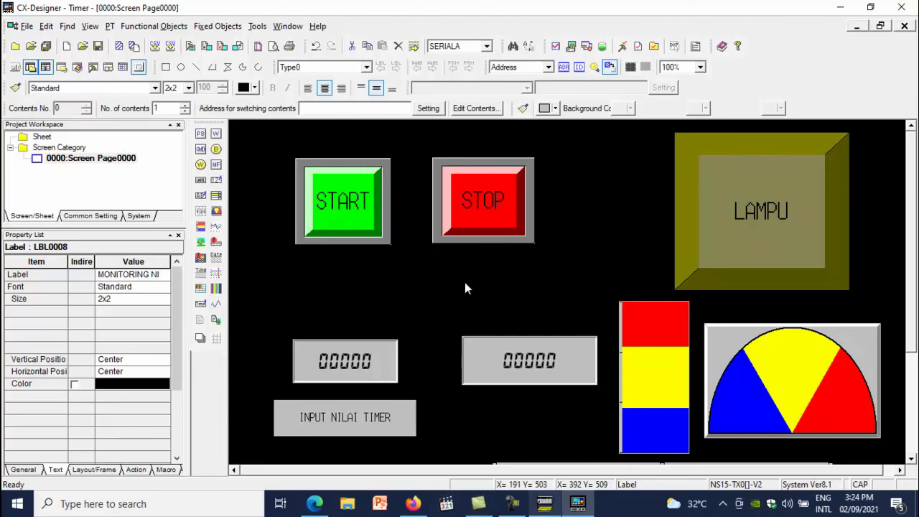
{"action": "left_click", "coordinate": [545, 503]}
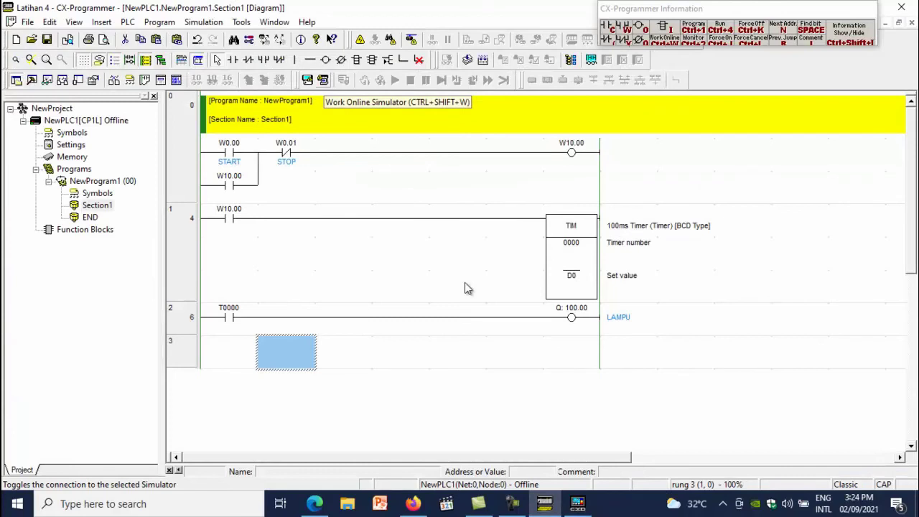
{"action": "left_click", "coordinate": [307, 80]}
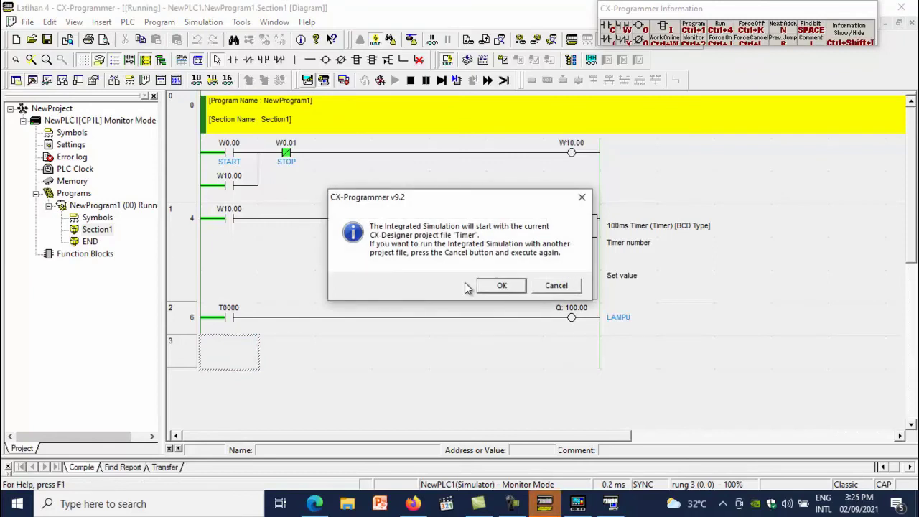
{"action": "key", "text": "Return"}
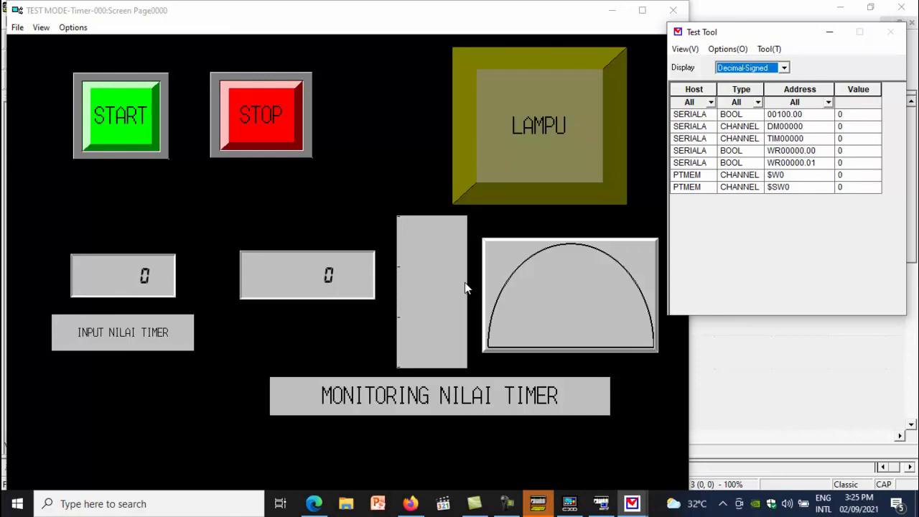
- Enter 100 in the numeral display above INPUT NILAI TIMER on the simulated screen
{"action": "left_click", "coordinate": [123, 275]}
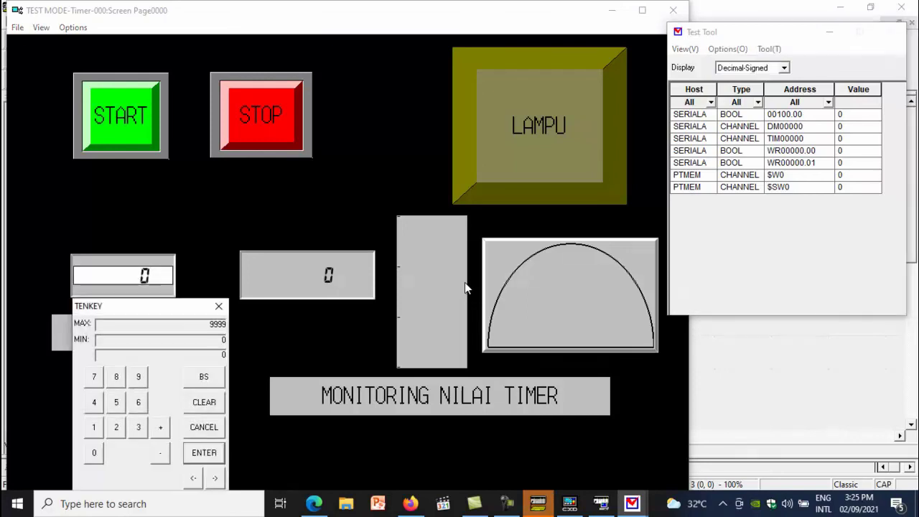
{"action": "left_click", "coordinate": [94, 426]}
{"action": "left_click", "coordinate": [93, 452]}
{"action": "left_click", "coordinate": [93, 452]}
{"action": "left_click", "coordinate": [203, 452]}
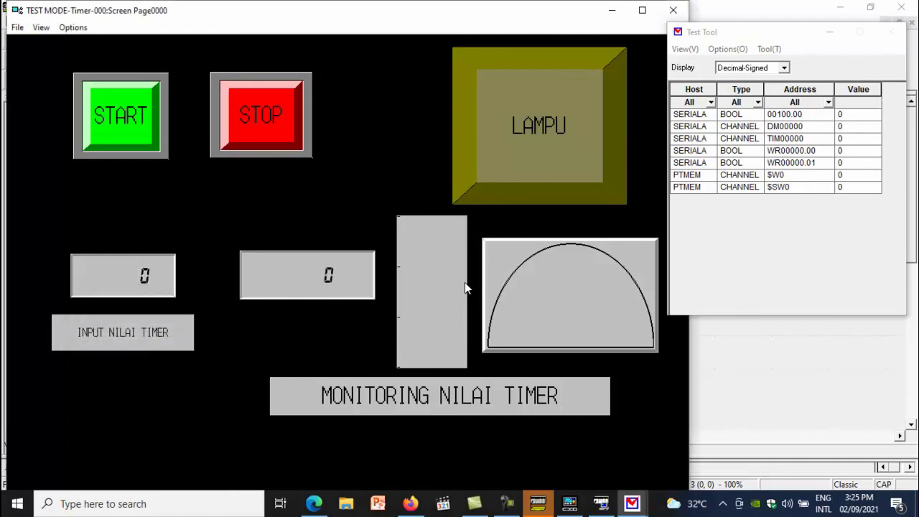